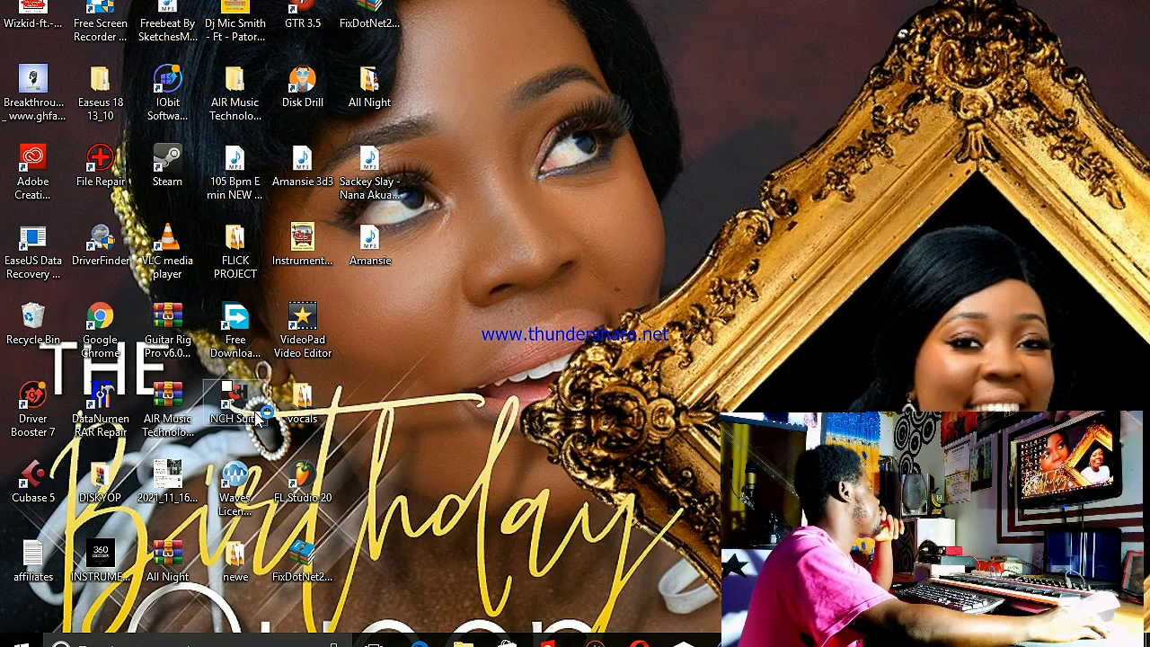
# Launch Cubase 5 as administrator and skip the Waves License Error
pyautogui.rightClick(49, 483)
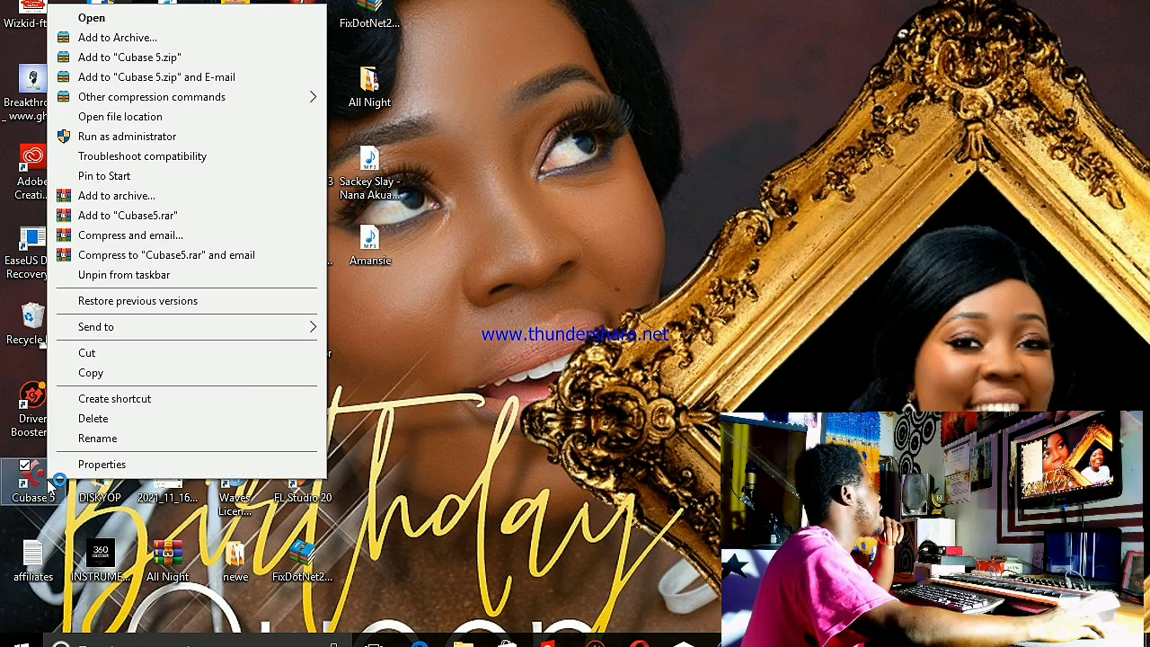
pyautogui.click(177, 138)
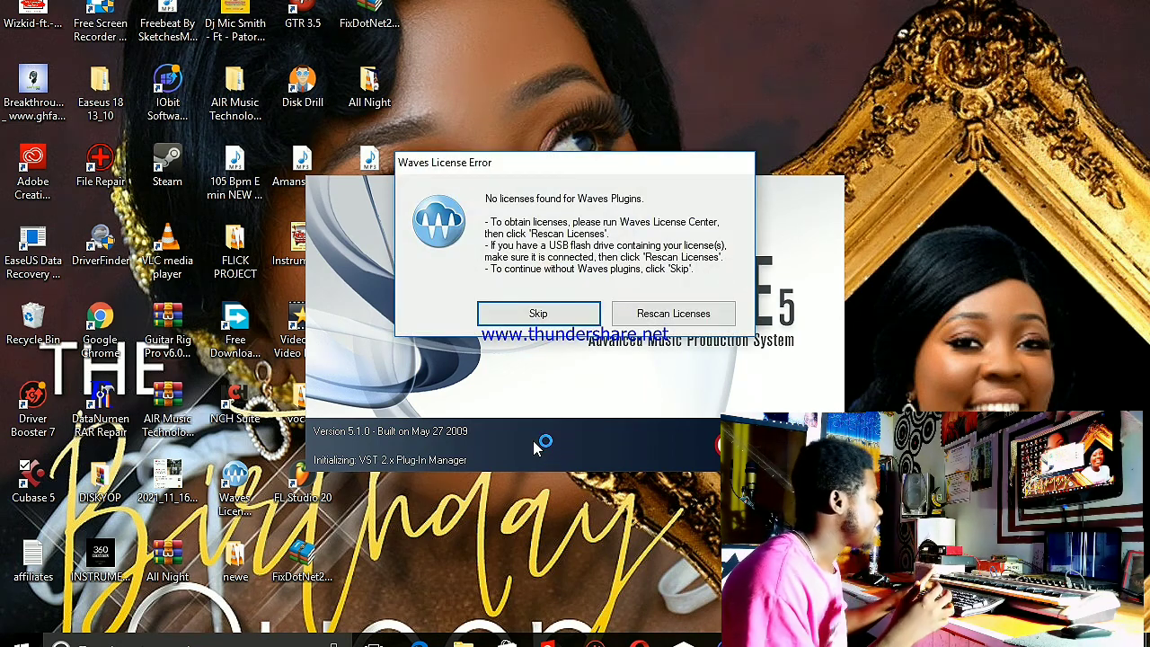
pyautogui.press('Return')
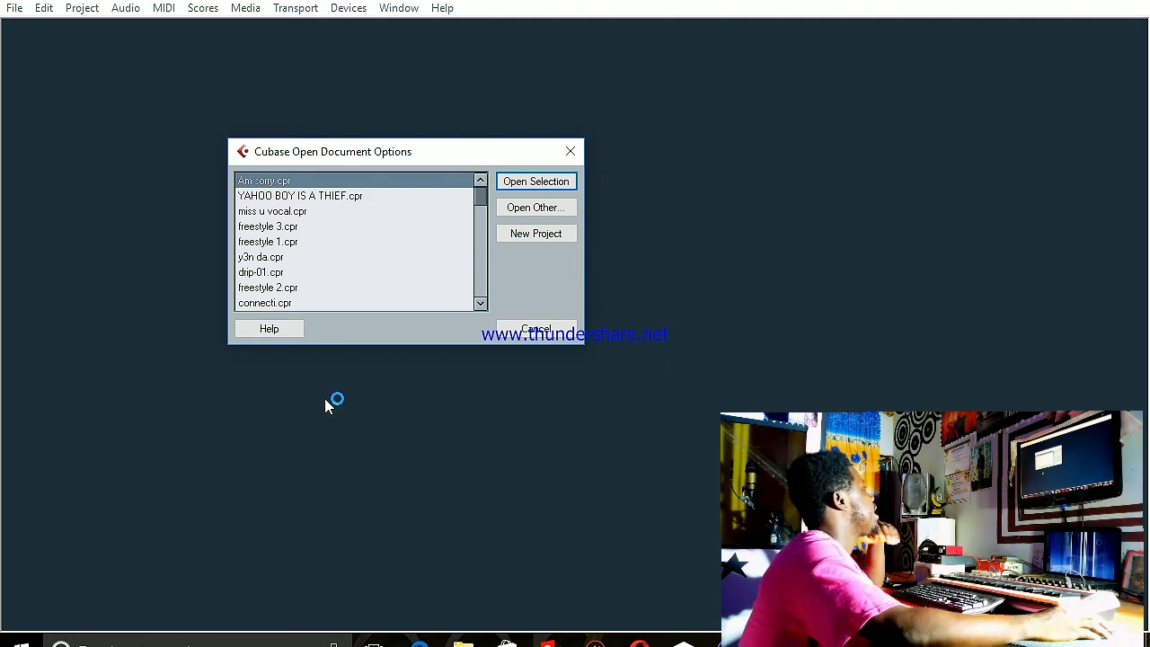
# Start a new project from the Empty template and pick Local Disk (D:) as its location
pyautogui.click(564, 233)
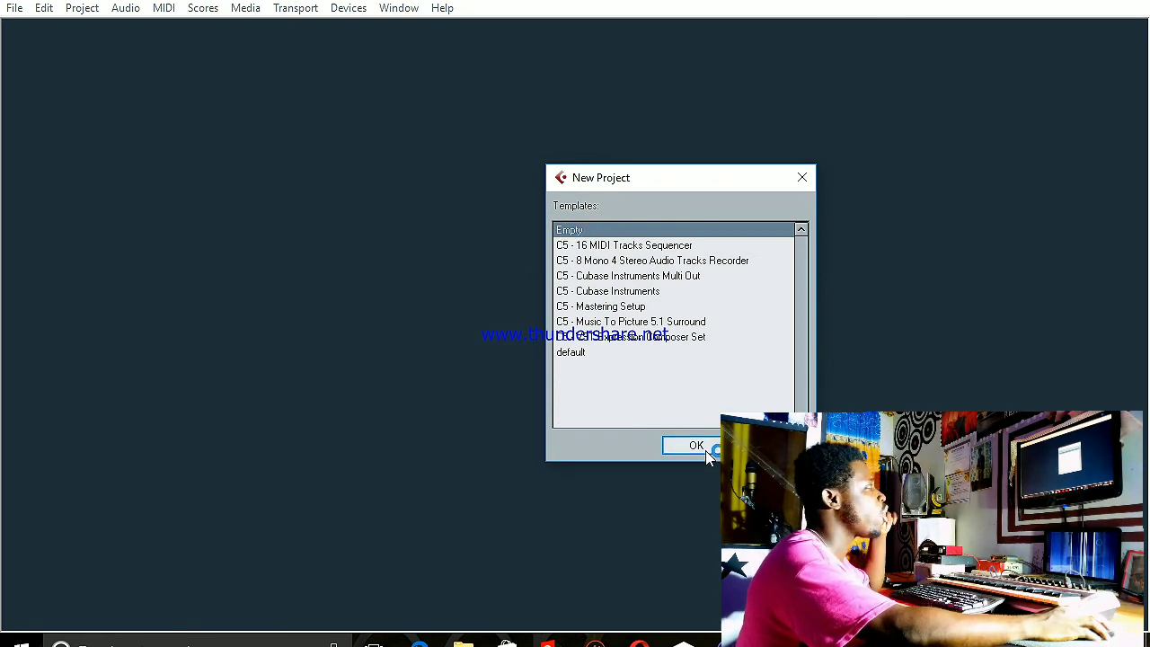
pyautogui.click(701, 447)
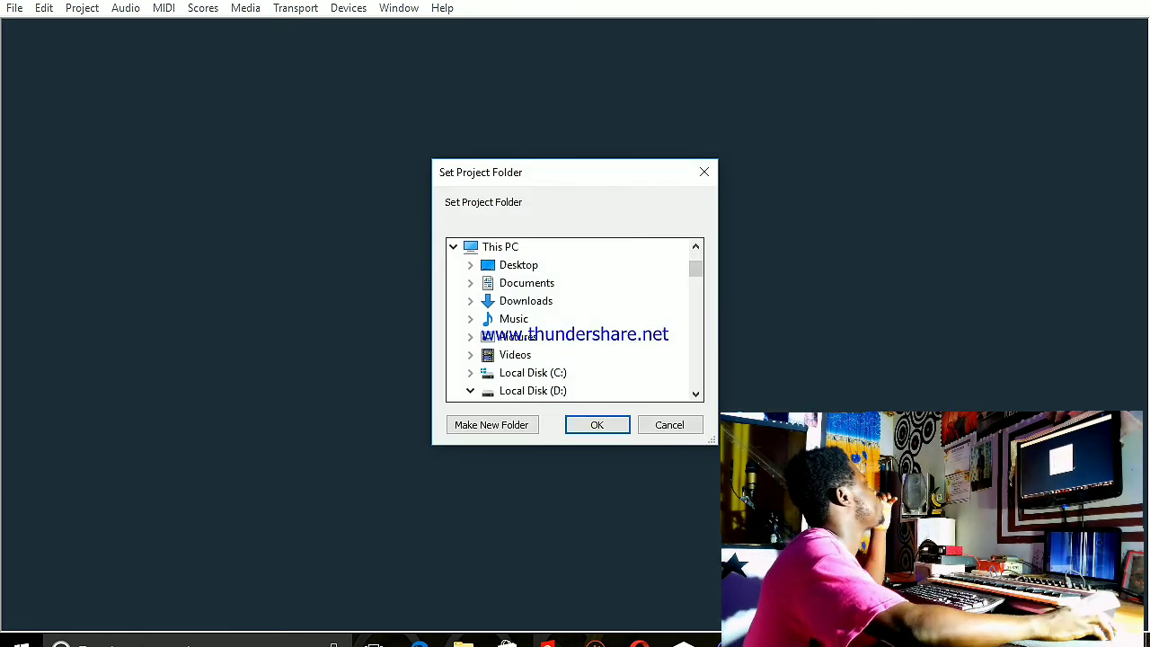
pyautogui.scroll(-4, 527, 349)
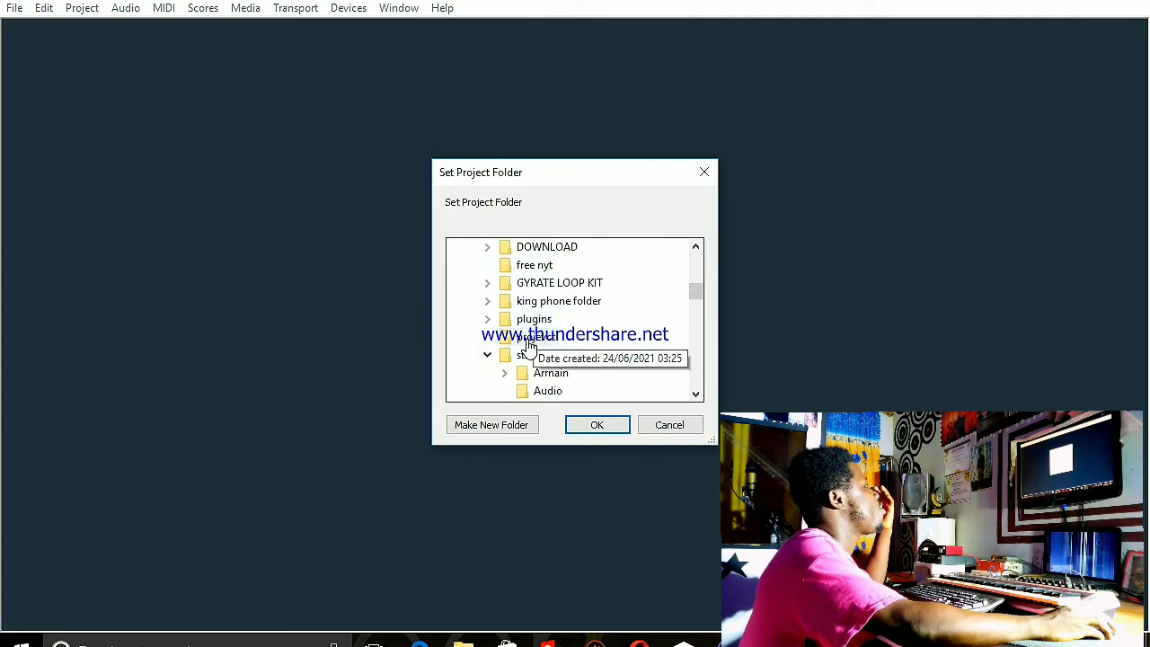
pyautogui.scroll(2, 529, 345)
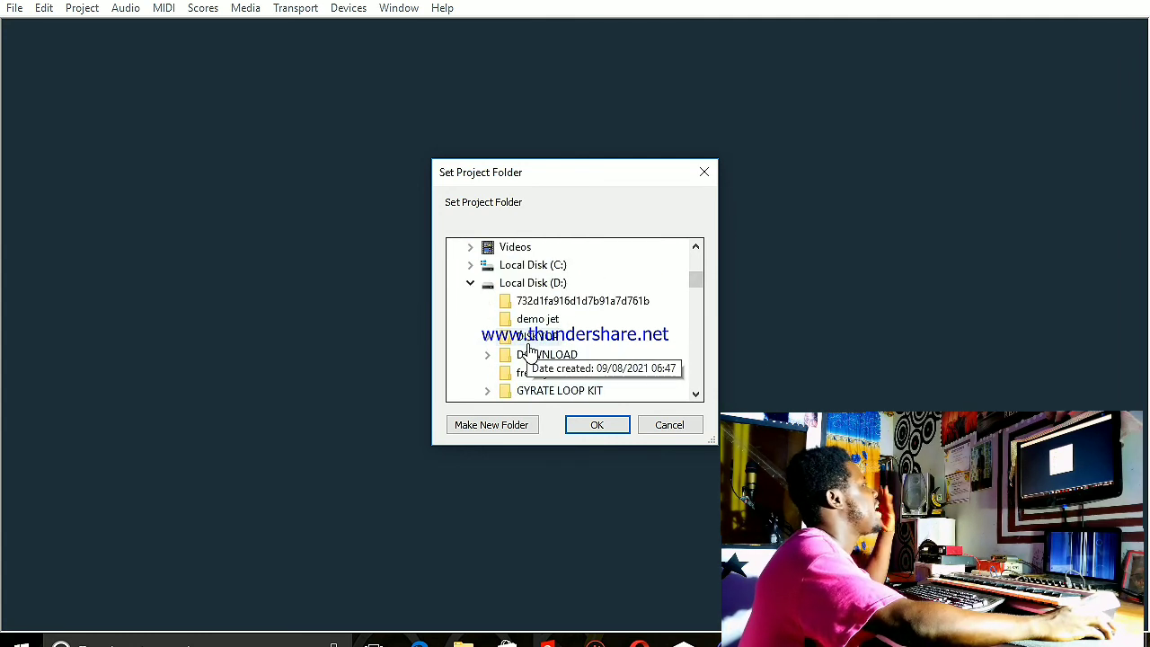
pyautogui.click(551, 286)
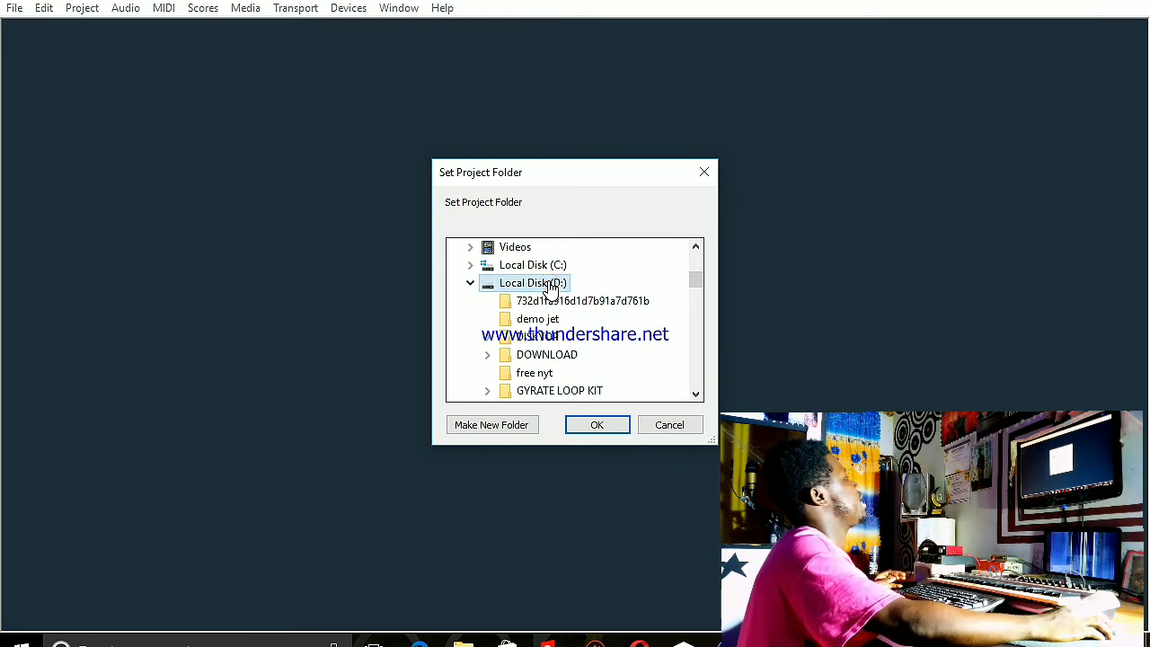
pyautogui.click(517, 427)
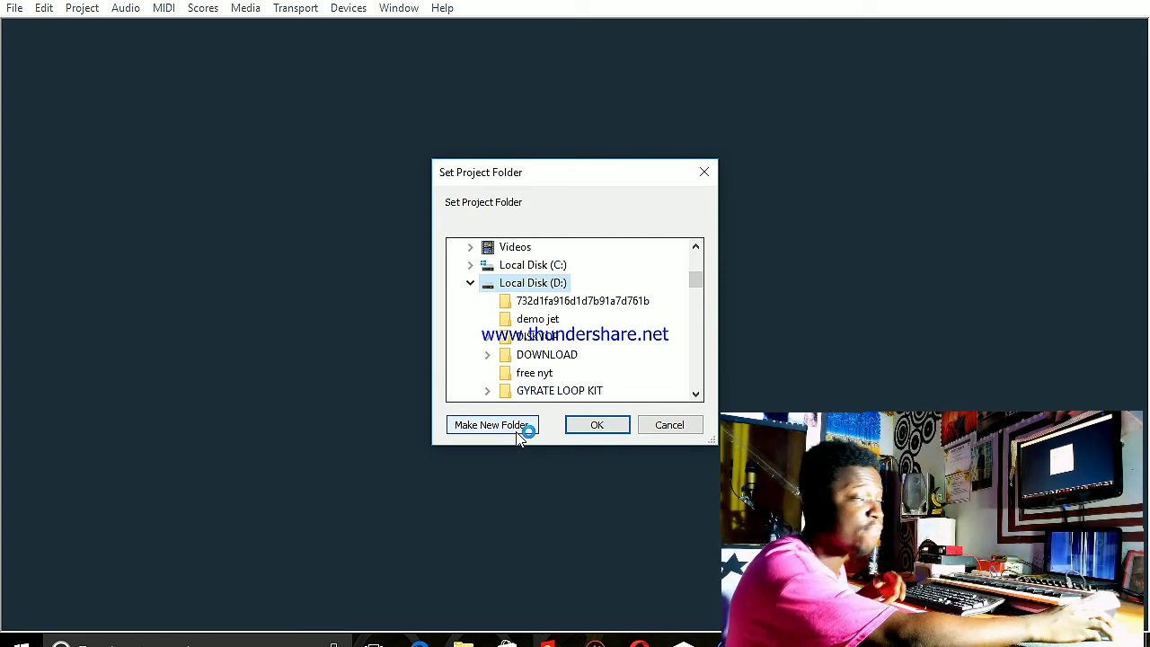
# Create a folder named 'afrobeat tutorial' on D: and accept it as the project folder
pyautogui.click(492, 425)
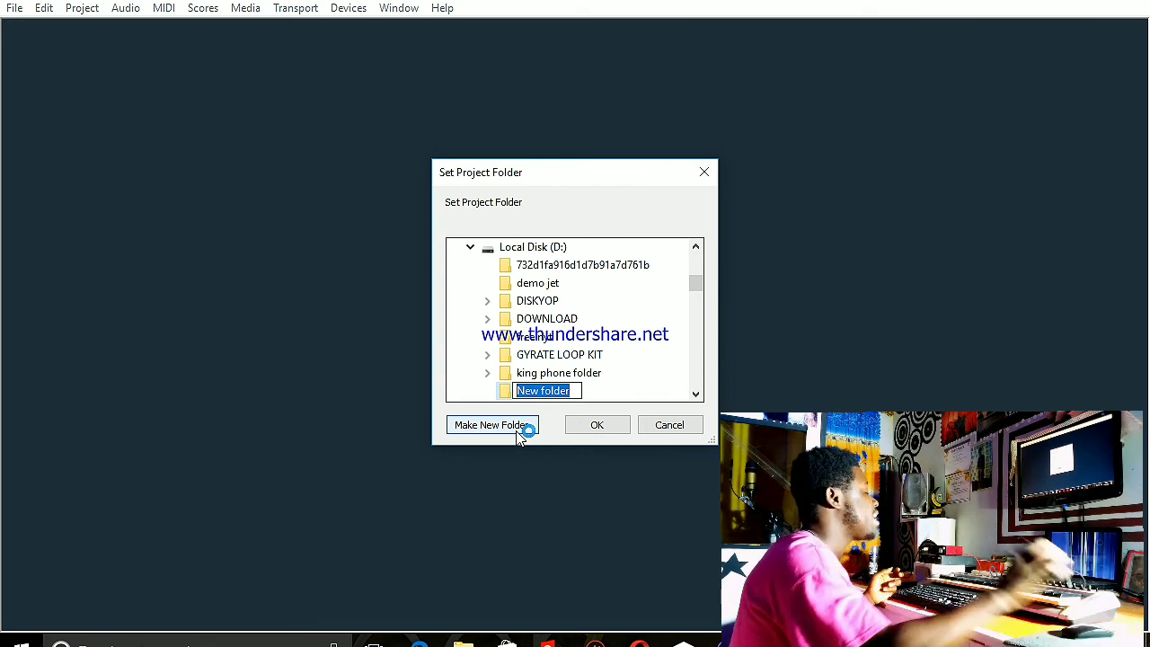
pyautogui.write('afrobeat tuto')
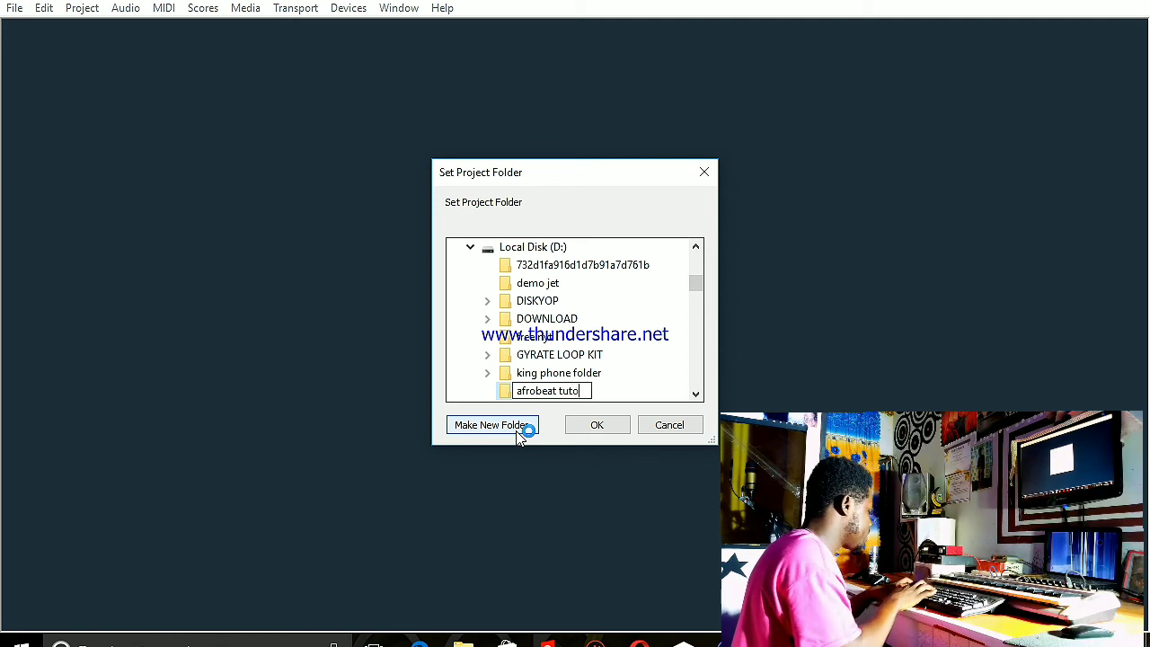
pyautogui.write('rial')
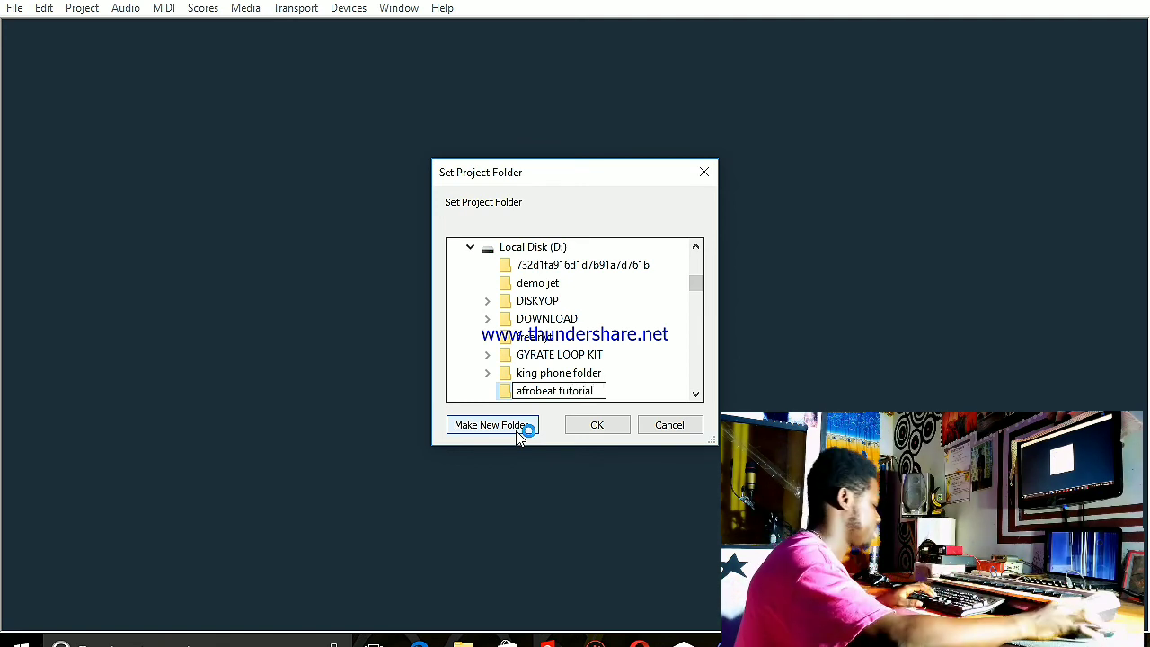
pyautogui.press('Escape')
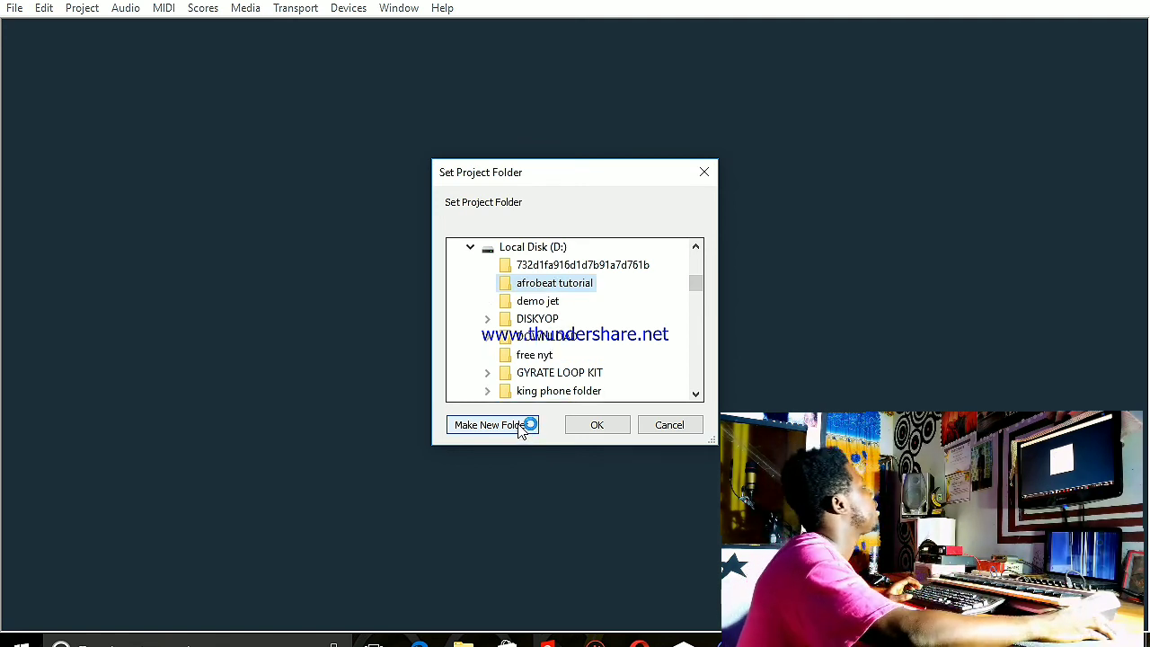
pyautogui.click(608, 426)
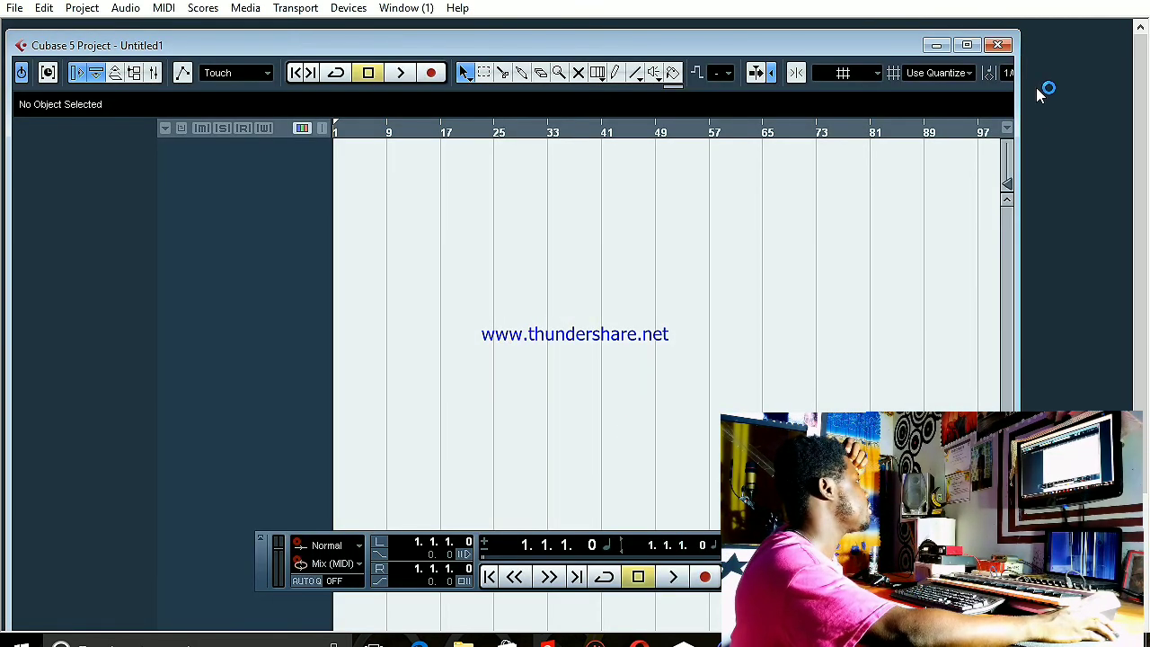
# Maximize the project window, save it as 'afro song', then close it
pyautogui.click(966, 44)
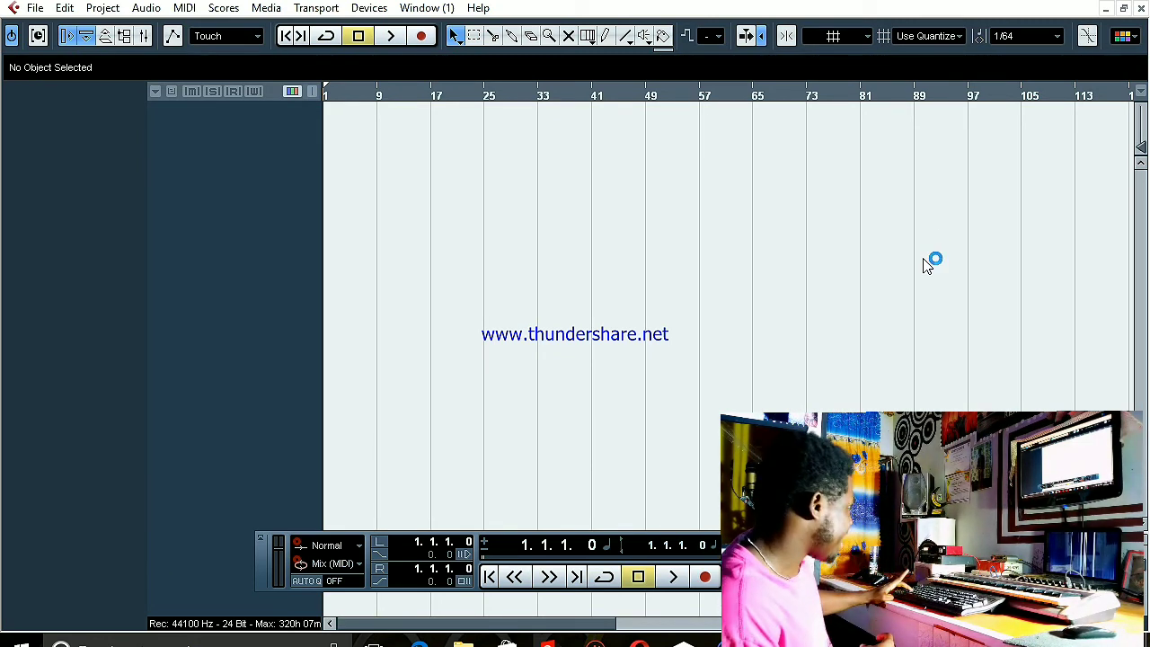
pyautogui.hotkey('ctrl', 's')
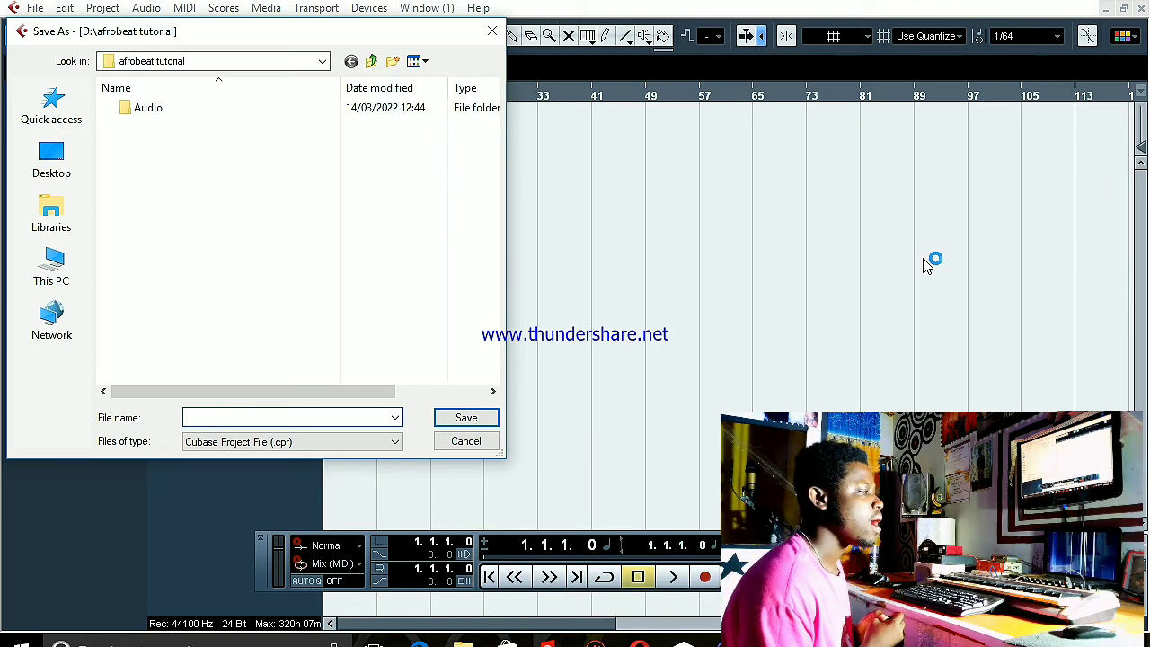
pyautogui.write('afro song')
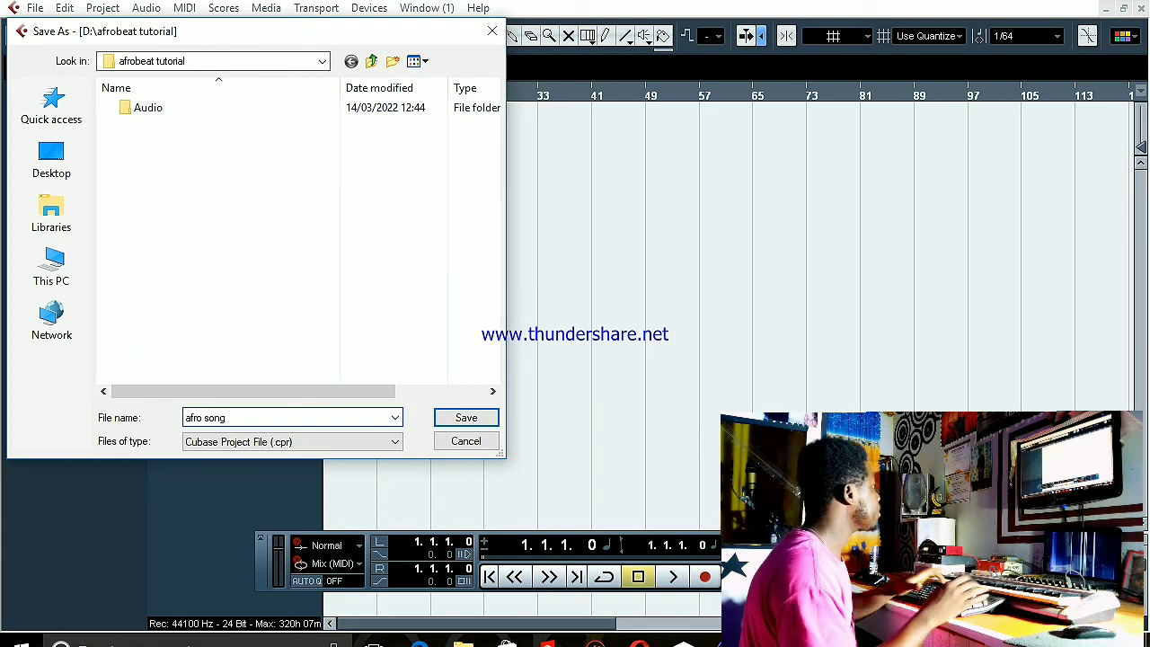
pyautogui.press('Return')
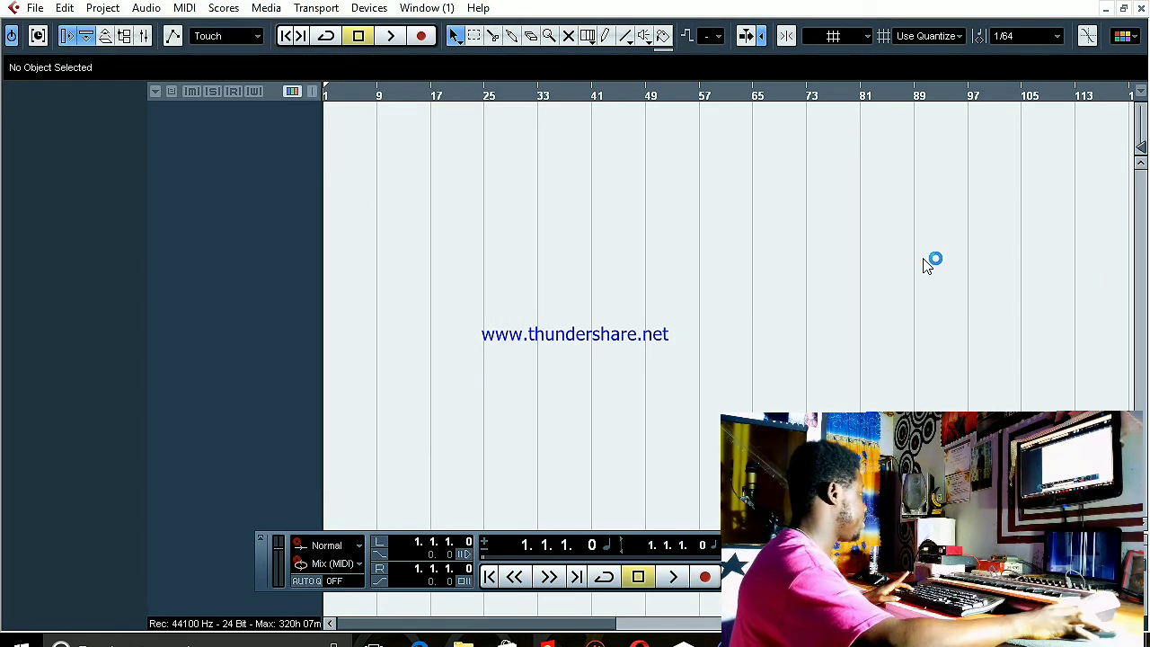
pyautogui.hotkey('ctrl', 'w')
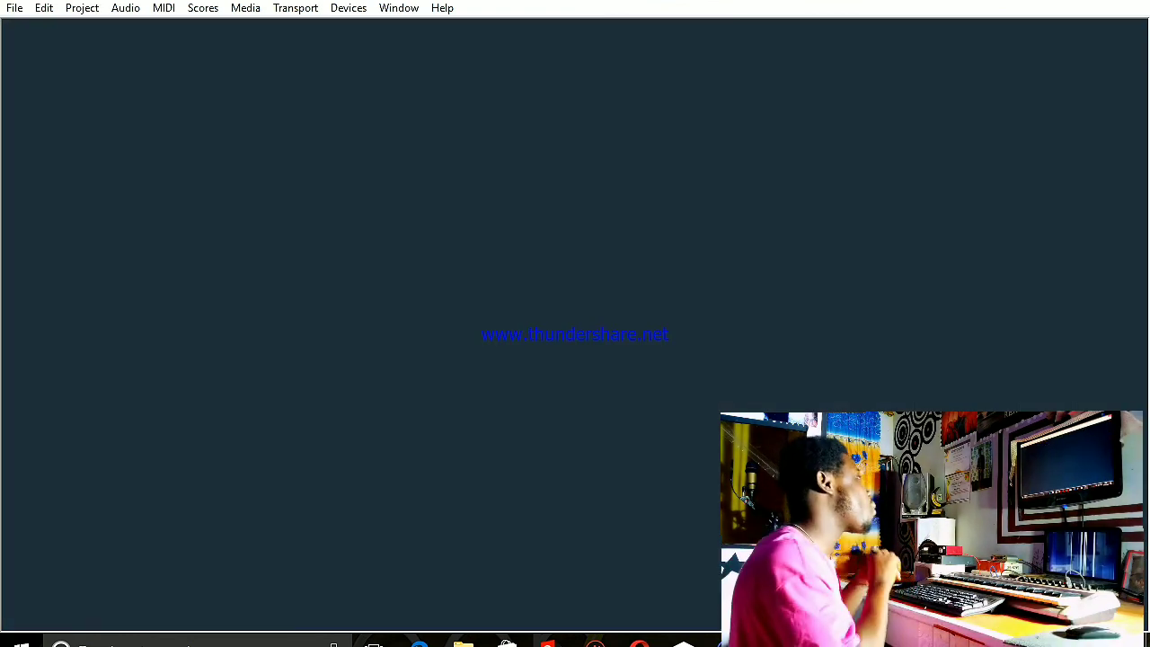
# Restart Cubase 5, get past the drive G: and Waves licence warnings, and reopen 'afro song'
pyautogui.hotkey('ctrl', 'q')
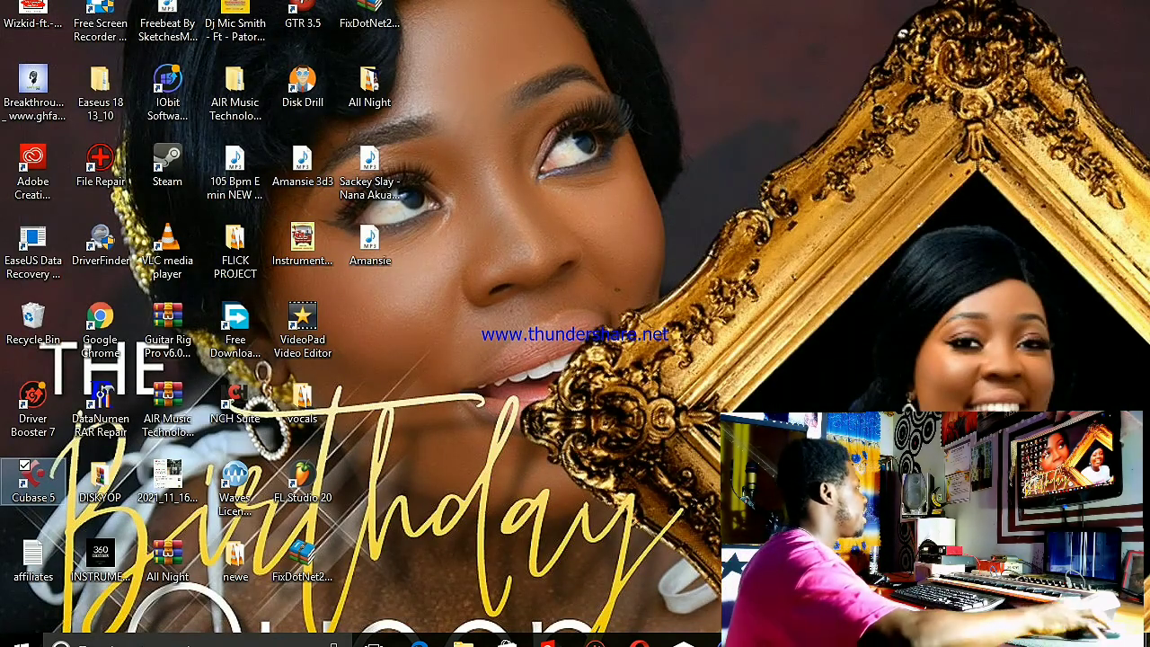
pyautogui.press('Return')
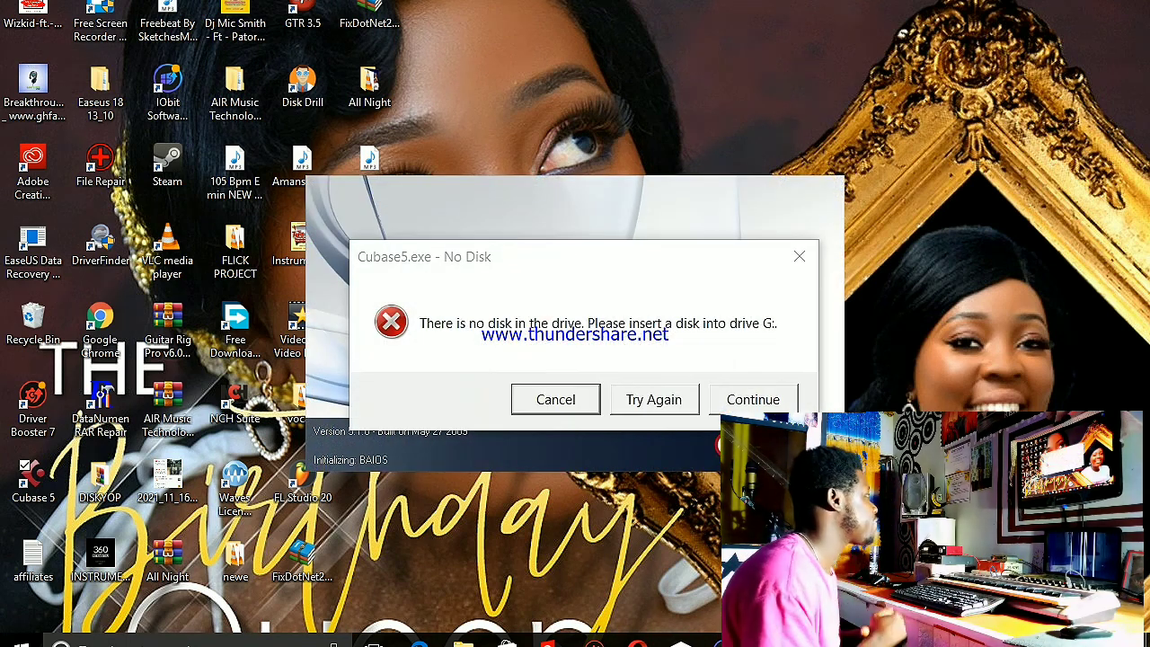
pyautogui.click(755, 399)
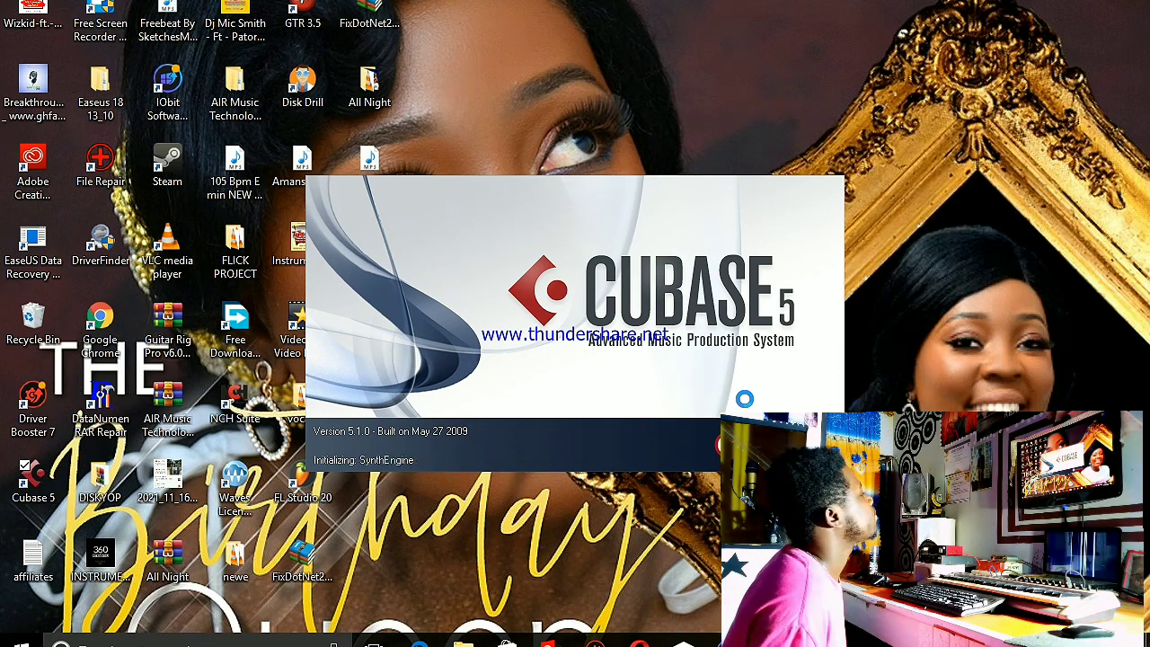
pyautogui.click(566, 317)
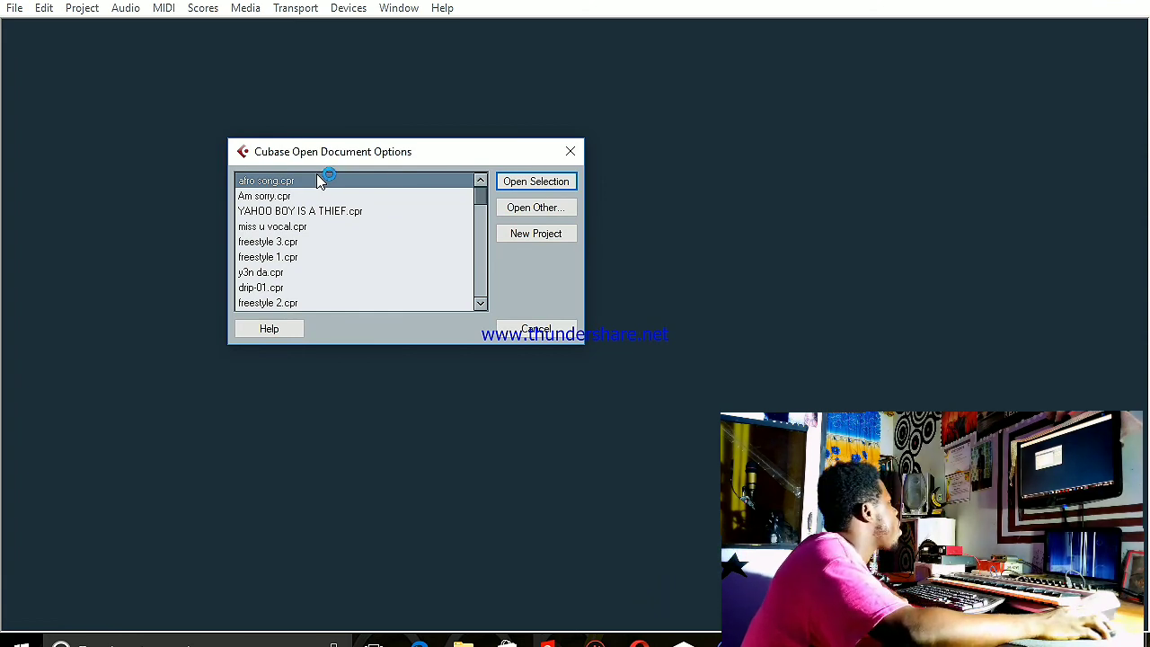
pyautogui.click(542, 184)
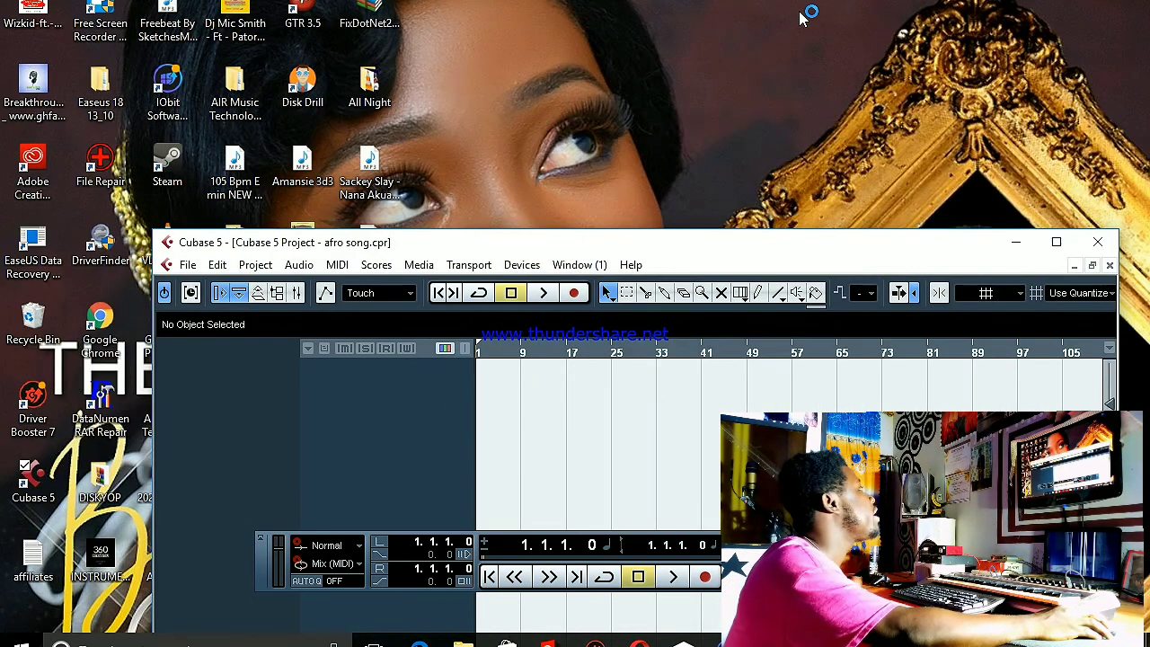
pyautogui.moveTo(584, 247); pyautogui.dragTo(580, 176)
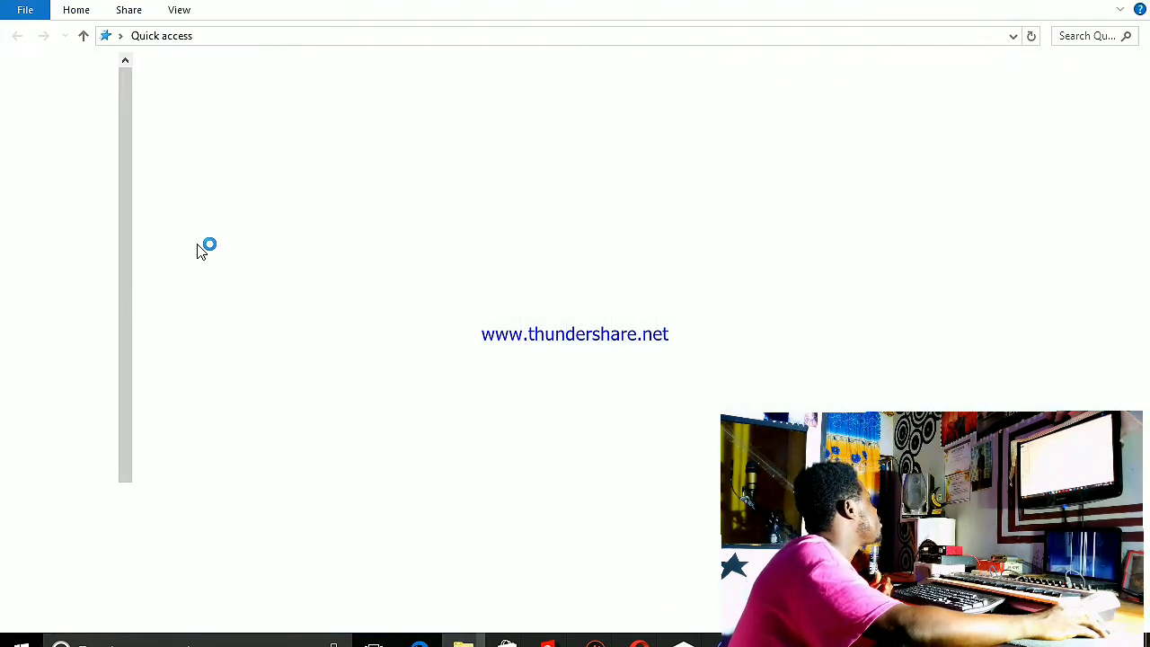
# Open the kinny rhymez folder in File Explorer and browse its files
pyautogui.click(67, 210)
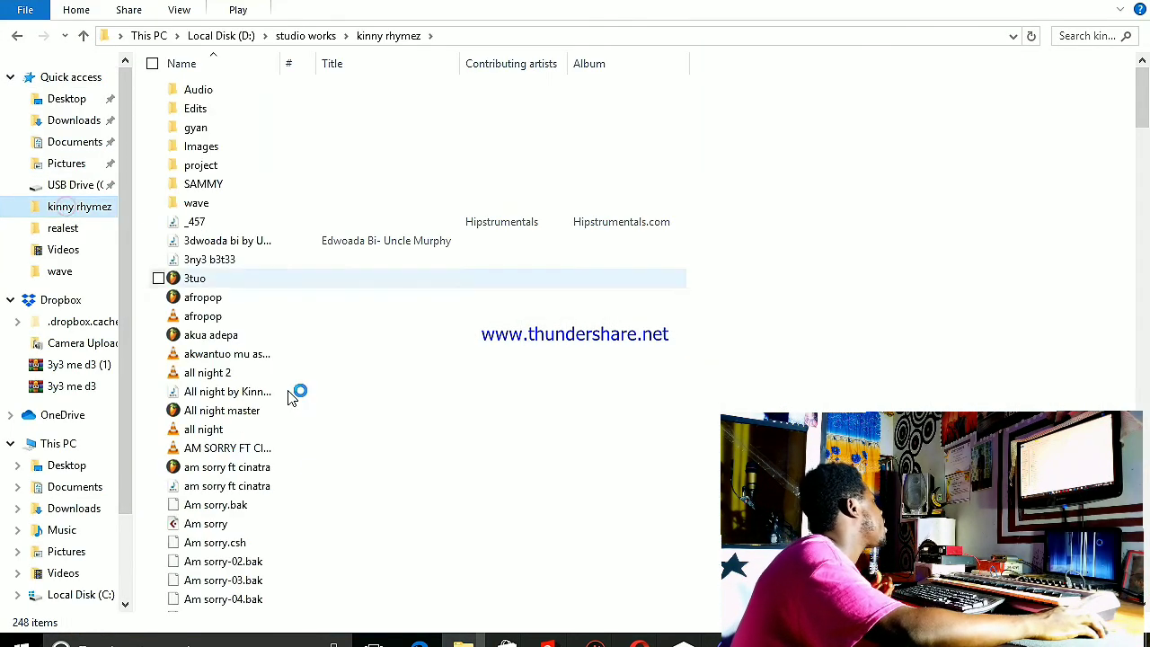
pyautogui.scroll(-15, 296, 503)
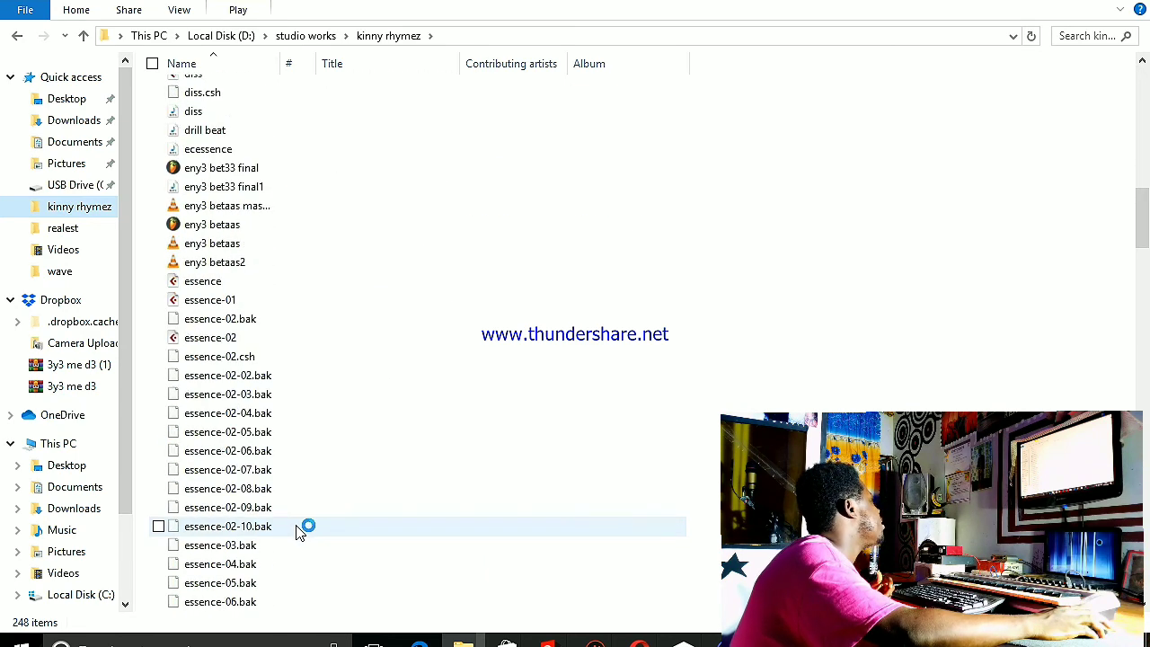
pyautogui.scroll(-10, 301, 528)
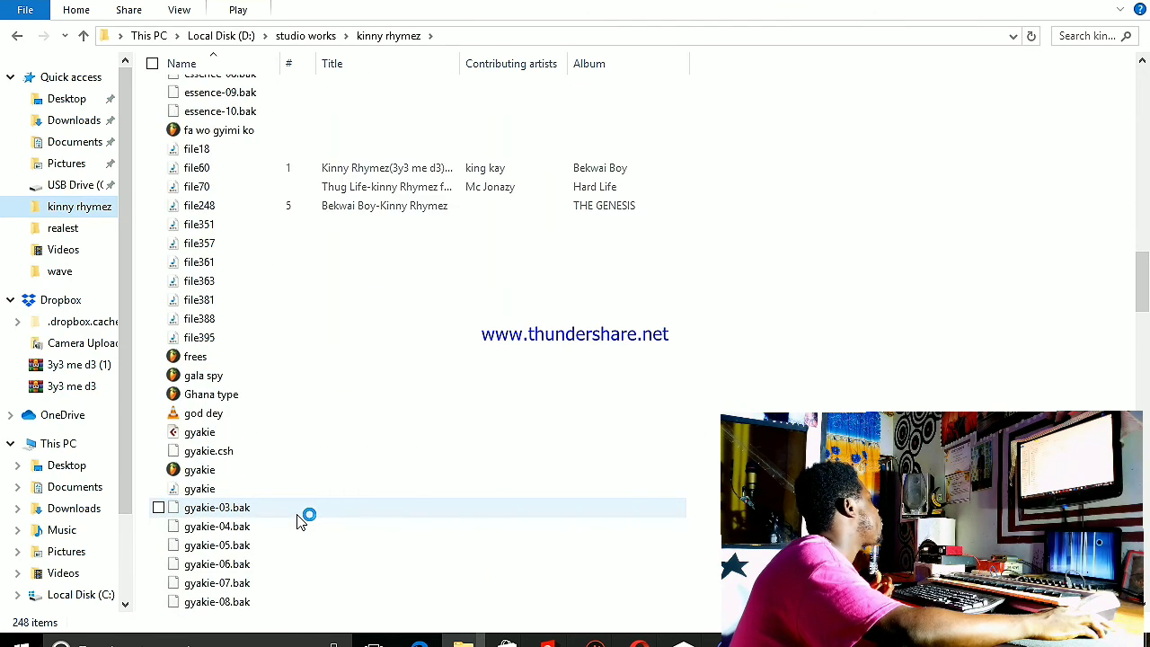
pyautogui.scroll(-20, 301, 521)
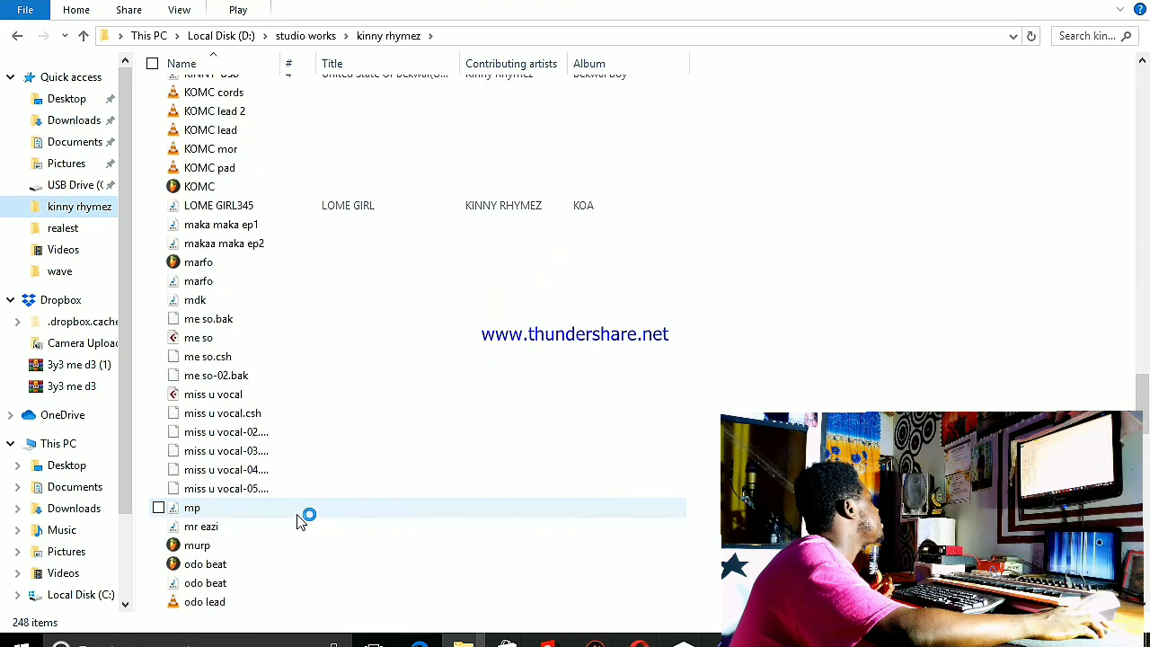
pyautogui.scroll(-15, 302, 521)
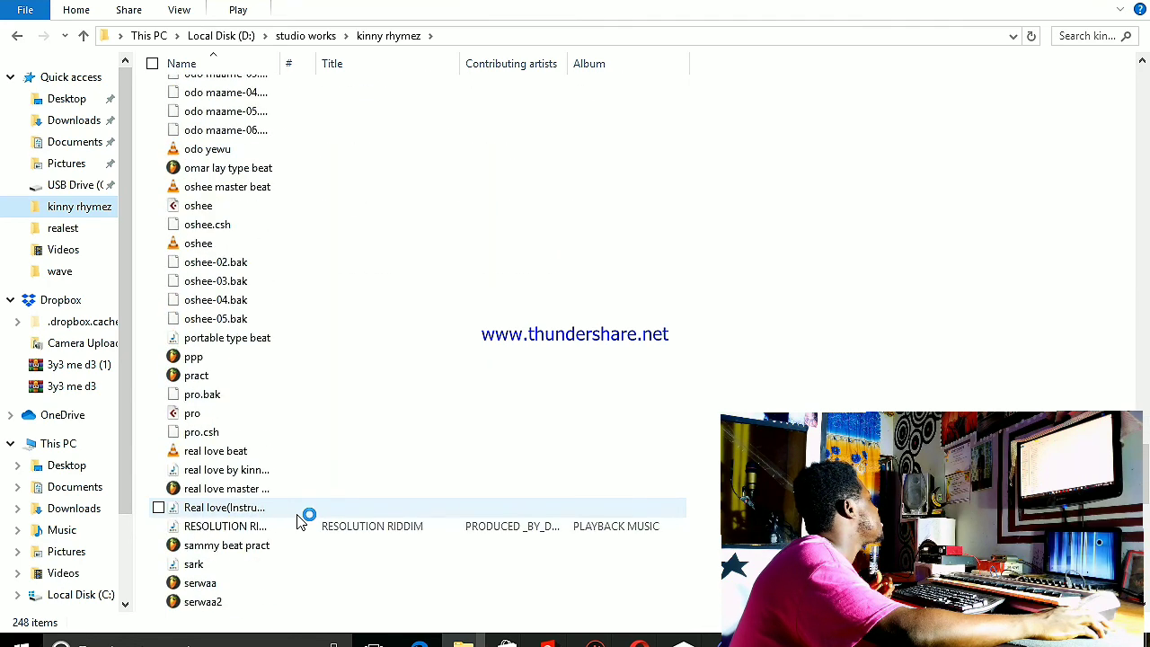
pyautogui.scroll(-10, 301, 521)
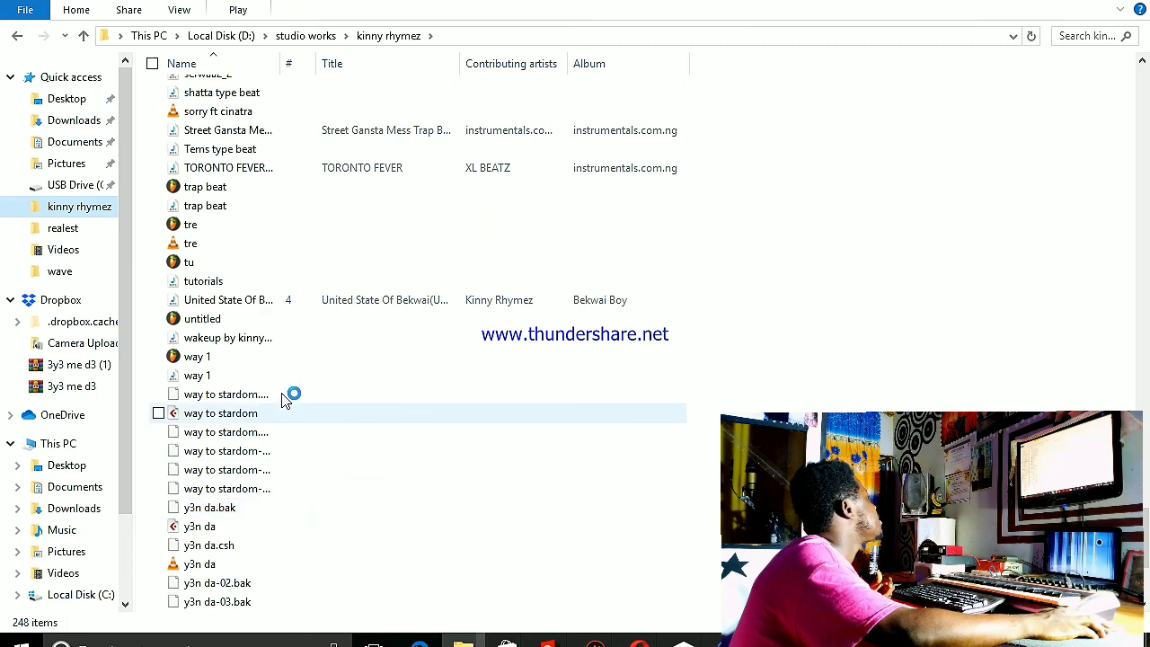
pyautogui.scroll(-4, 295, 414)
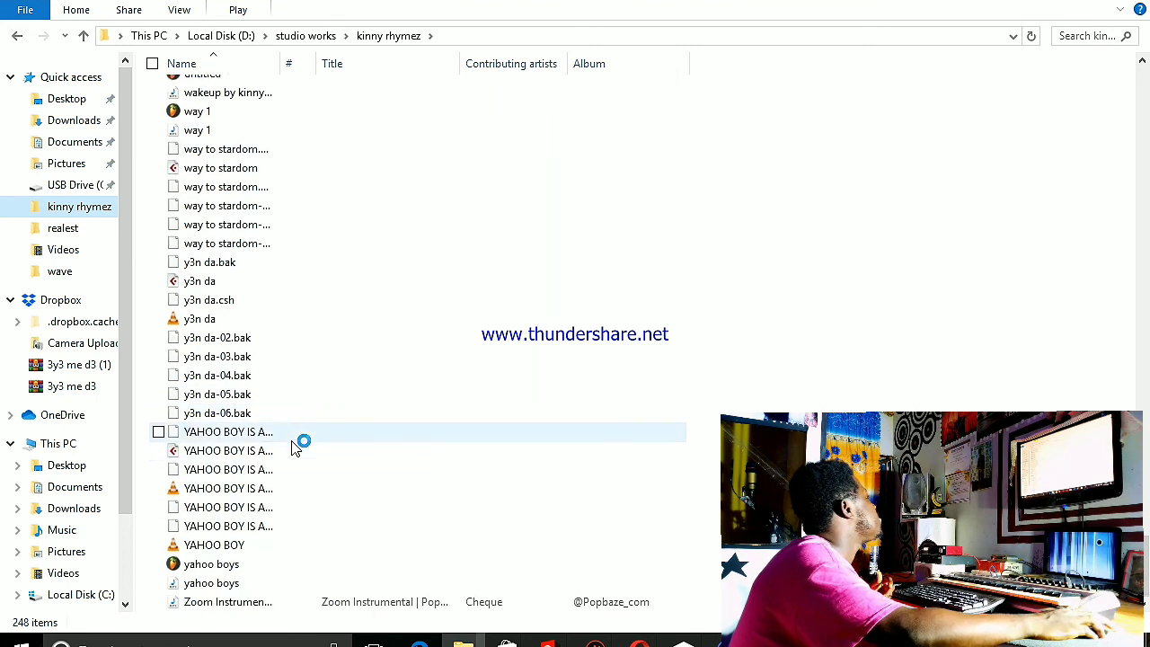
pyautogui.scroll(20, 296, 429)
pyautogui.scroll(3, 306, 447)
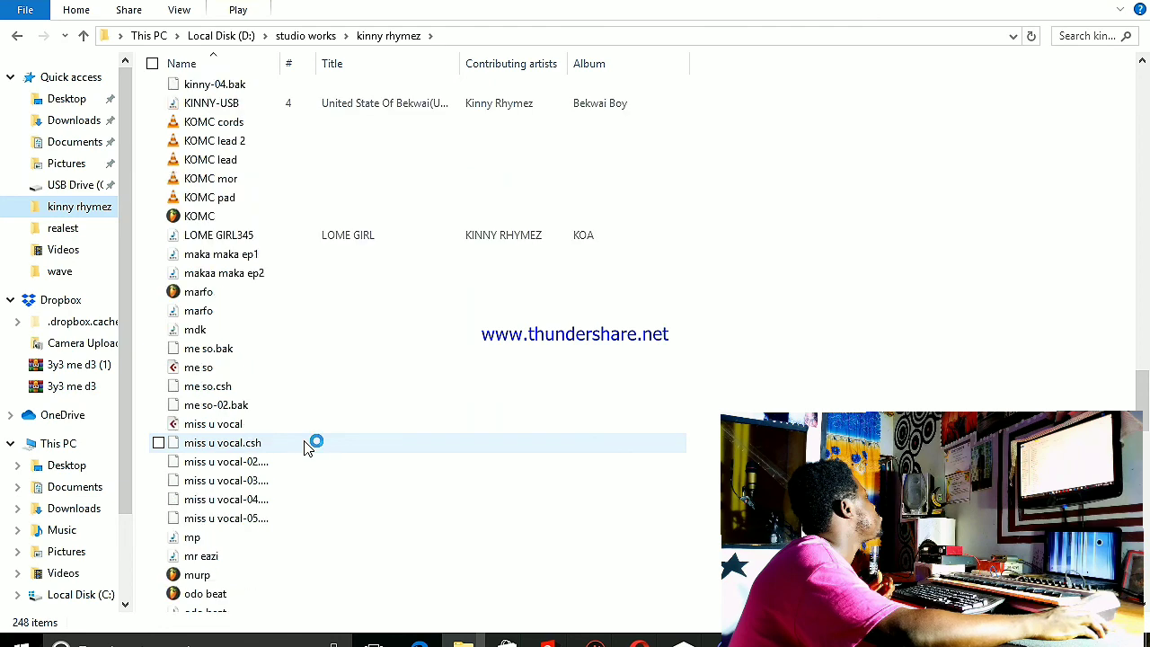
# Jump to the AM SORRY FT CINA beat file by typing 'am' and select it
pyautogui.click(248, 410)
pyautogui.write('am')
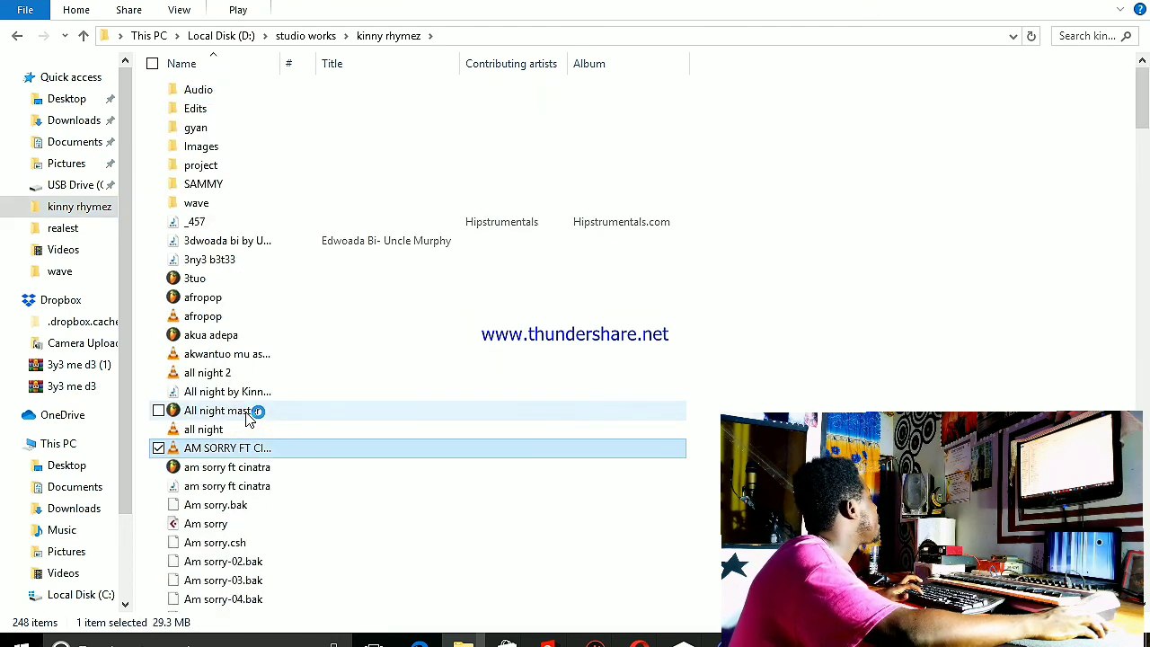
pyautogui.click(265, 449)
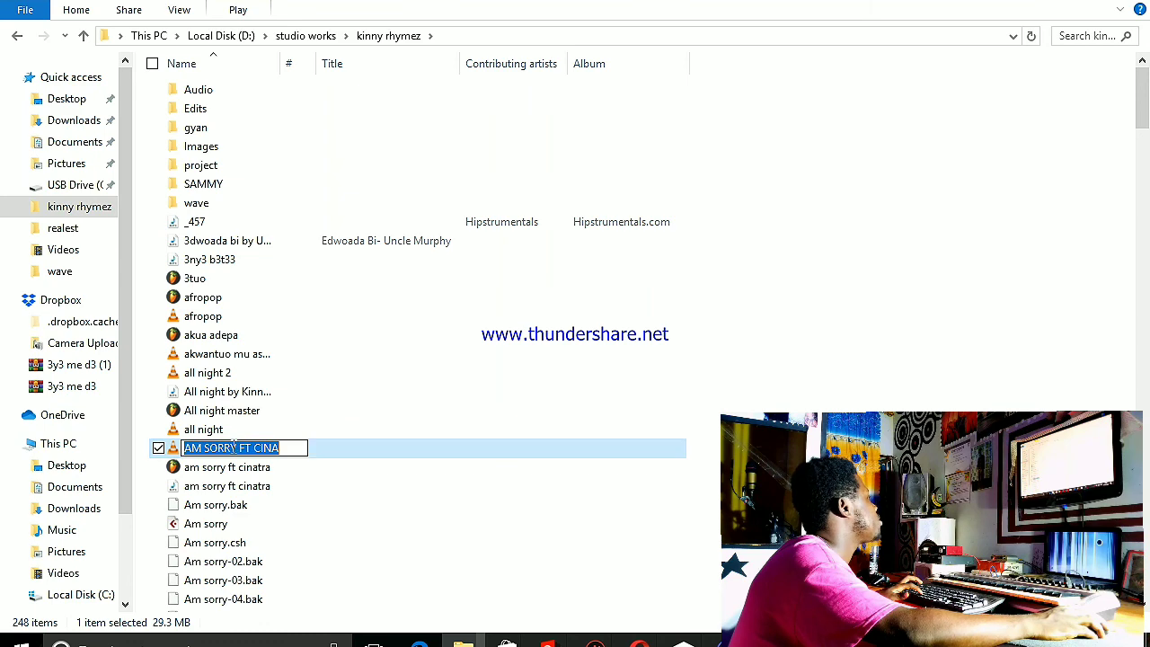
pyautogui.click(357, 454)
pyautogui.click(254, 446)
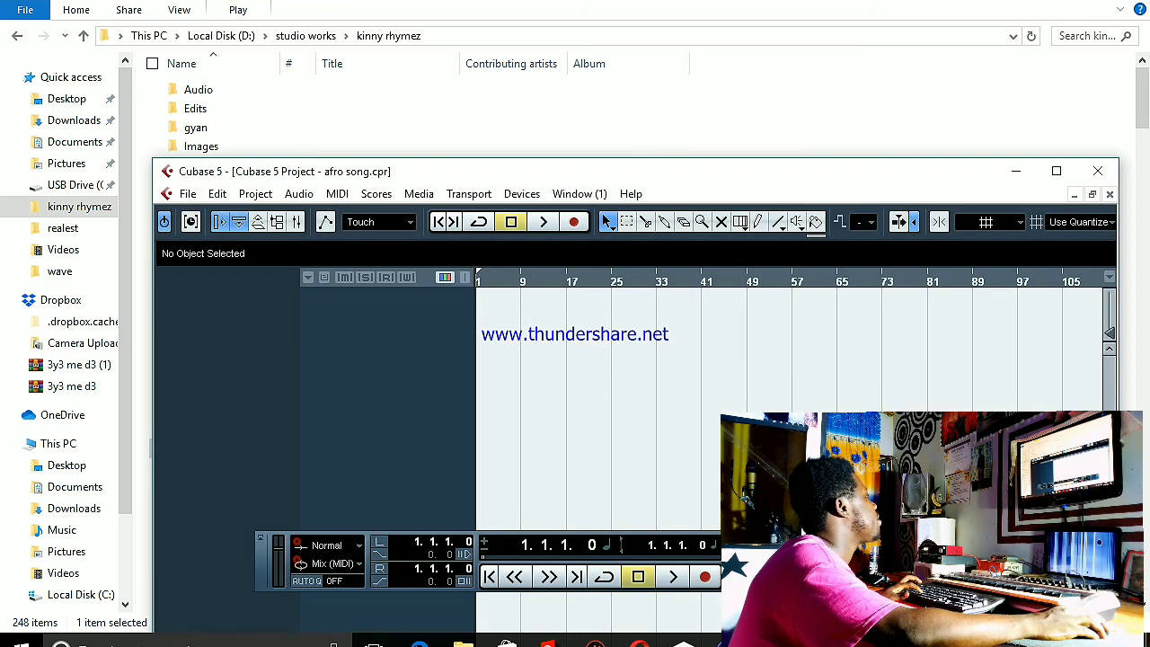
# Drop AM SORRY FT CINA into the timeline, confirm Import Options, and align the clip to bar 1
pyautogui.moveTo(578, 353); pyautogui.dragTo(580, 351)
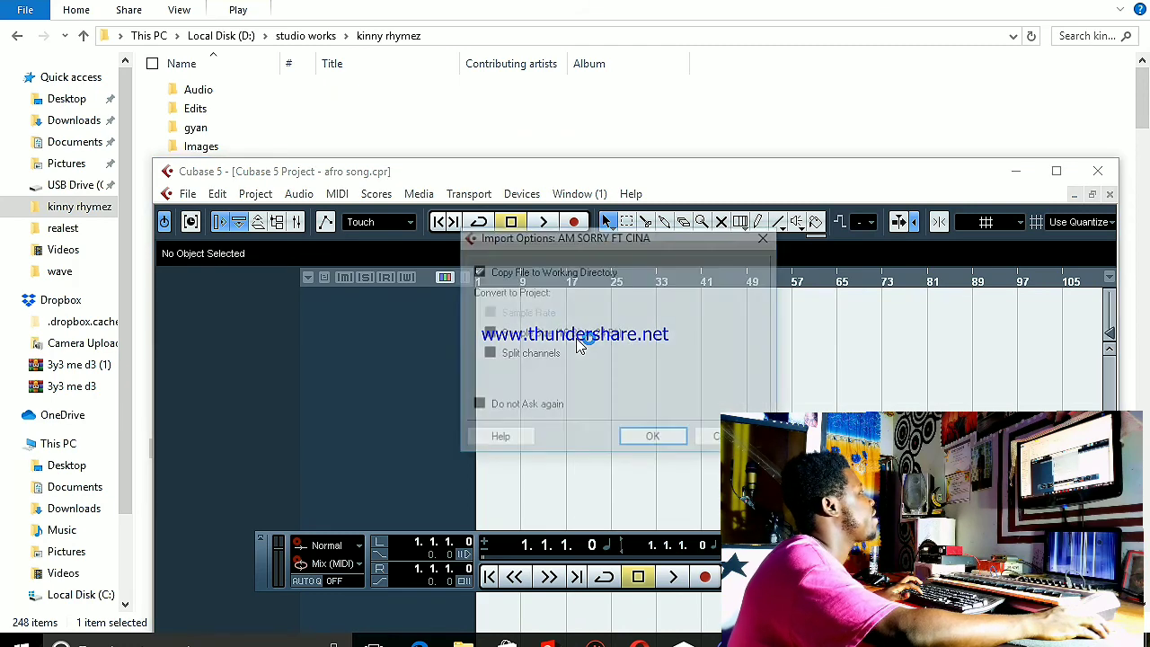
pyautogui.click(654, 440)
pyautogui.click(1057, 171)
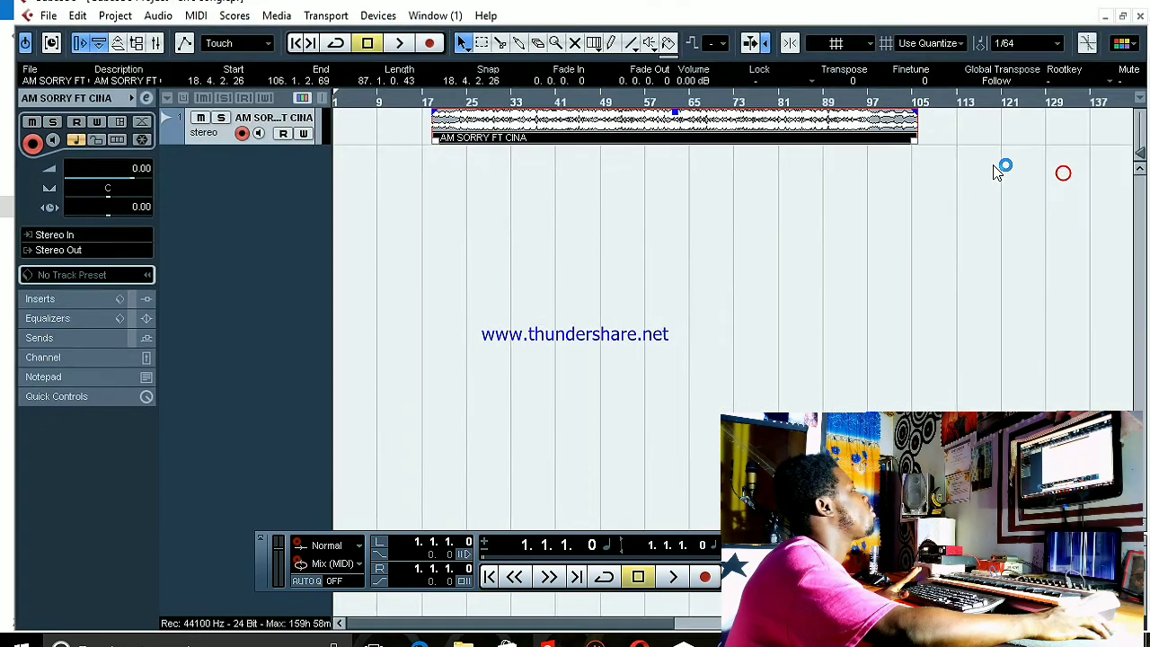
pyautogui.moveTo(564, 111); pyautogui.dragTo(432, 111)
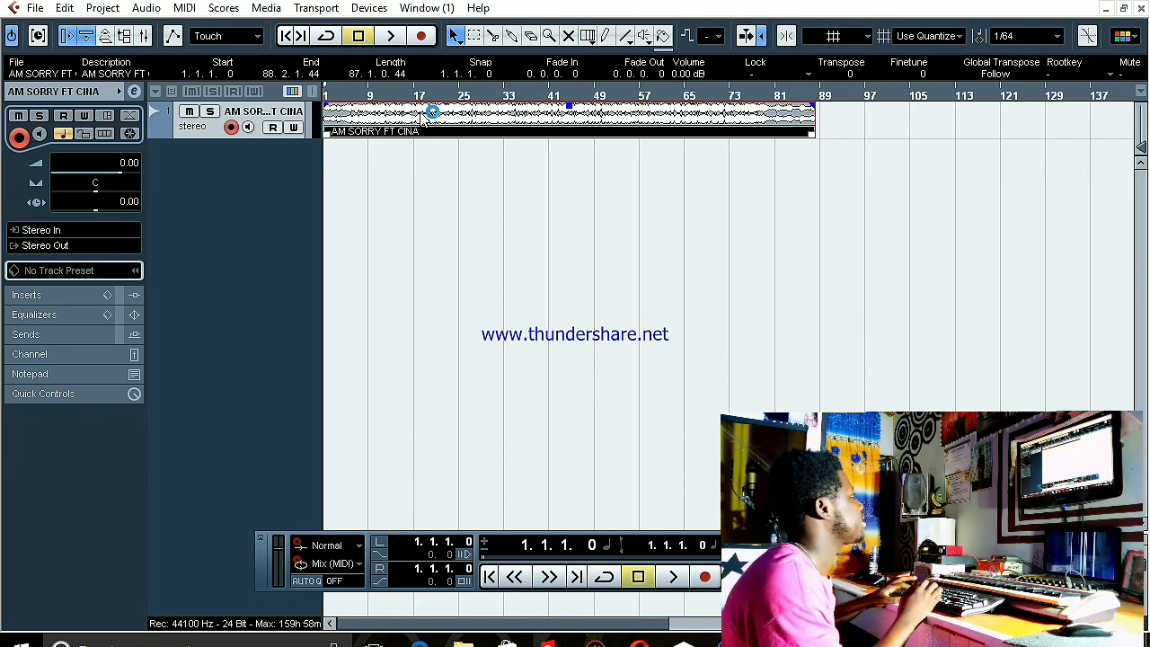
pyautogui.press('space')
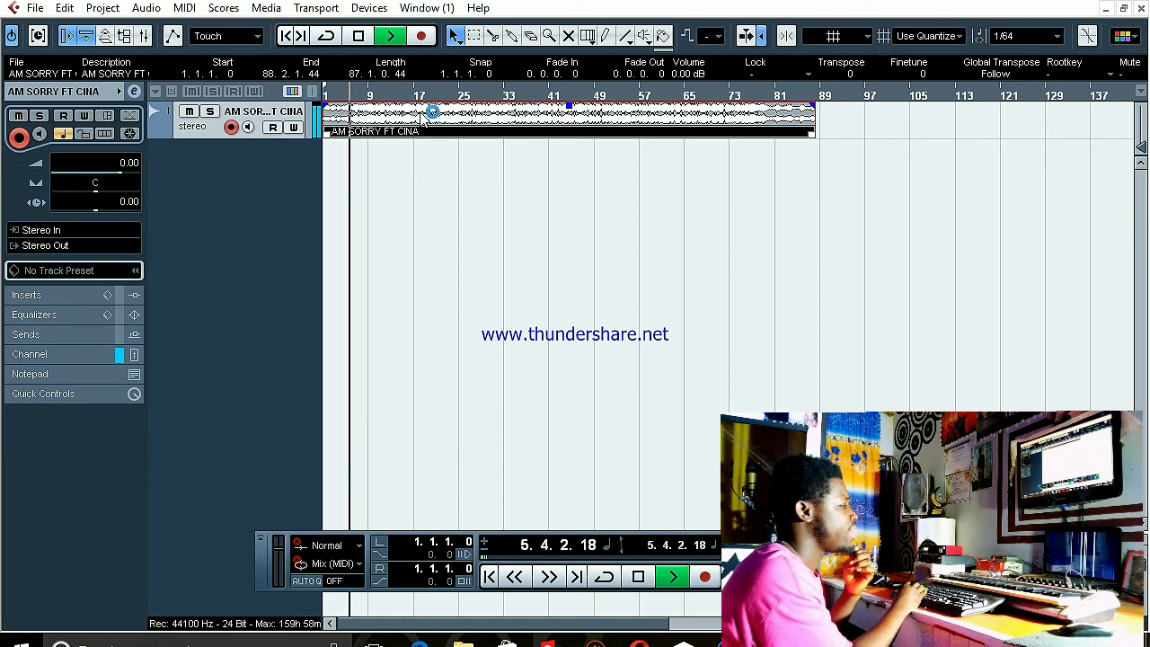
pyautogui.press('space')
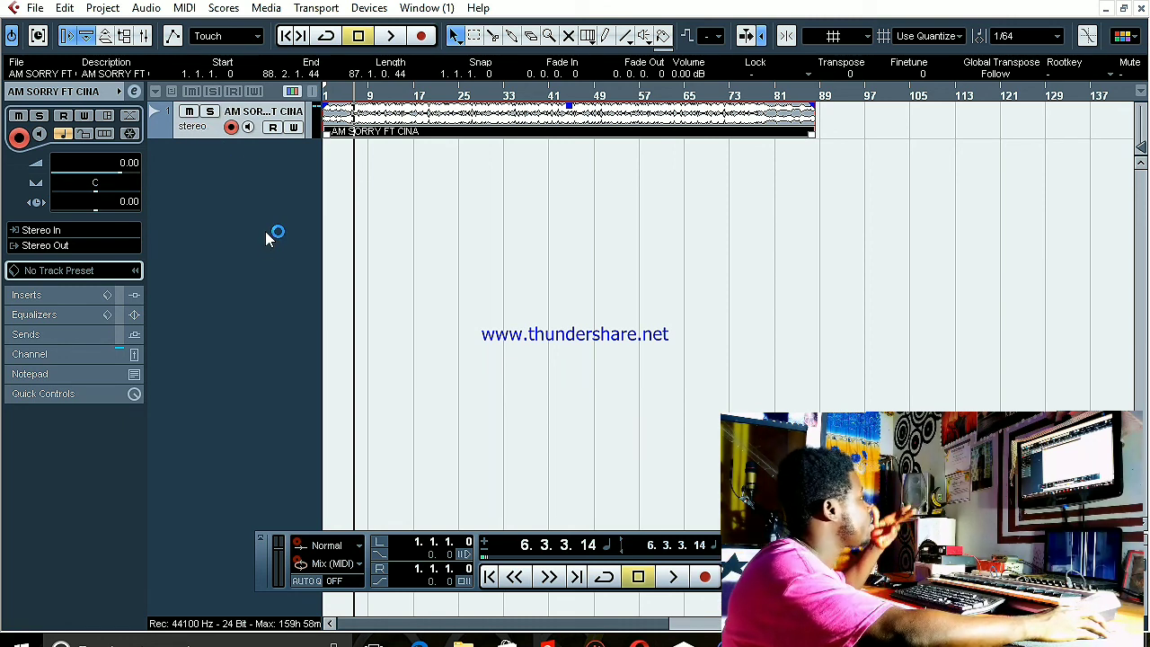
# Add 3 audio tracks with Mono configuration, Audio 02 to Audio 04, under the beat track
pyautogui.rightClick(231, 176)
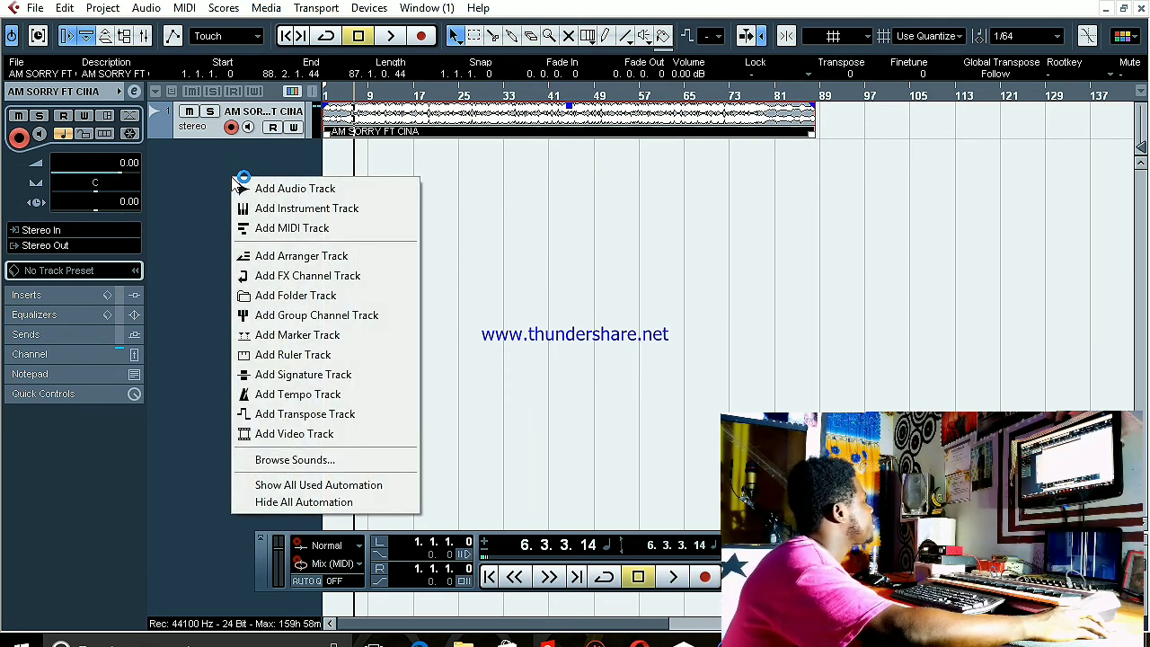
pyautogui.click(179, 179)
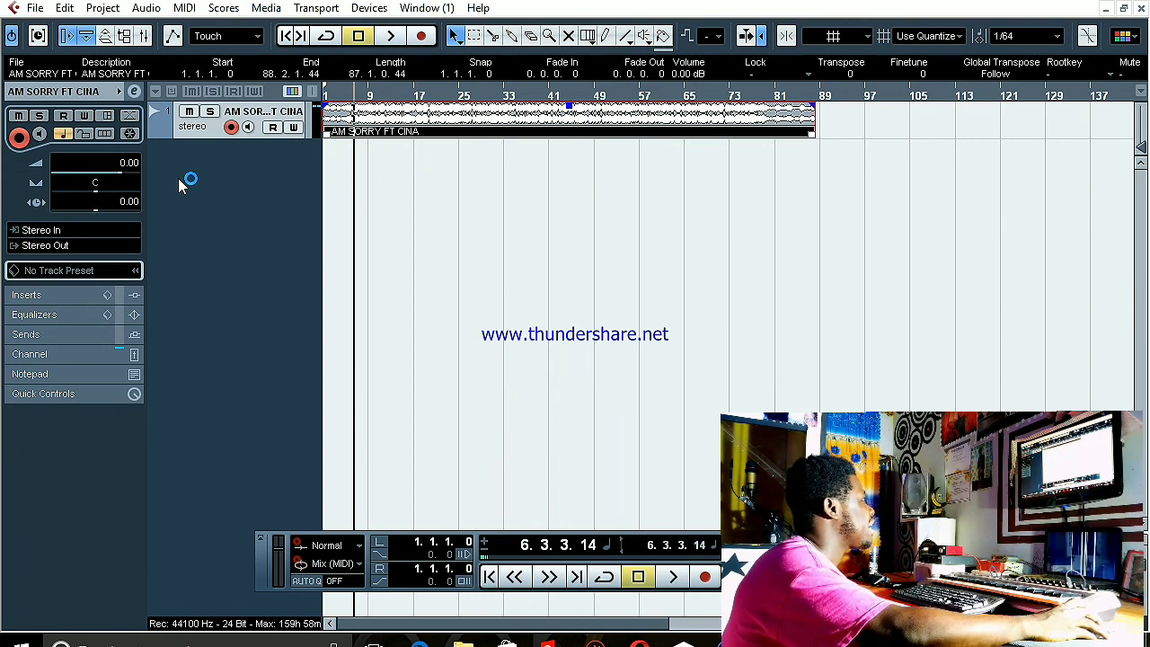
pyautogui.rightClick(178, 178)
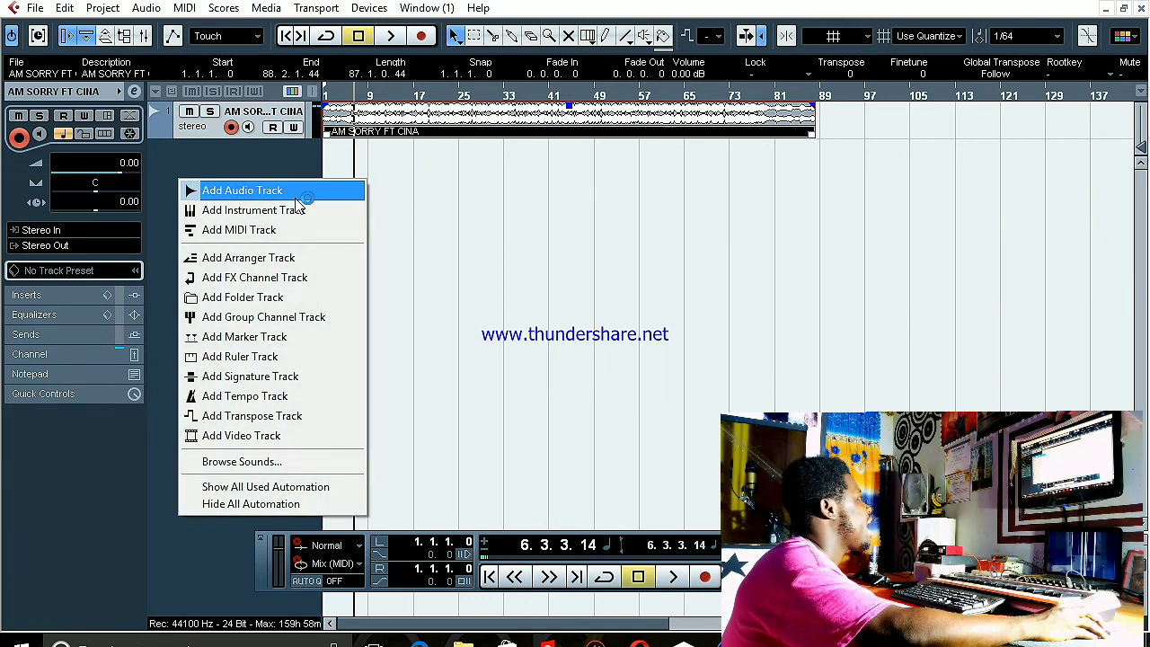
pyautogui.click(249, 192)
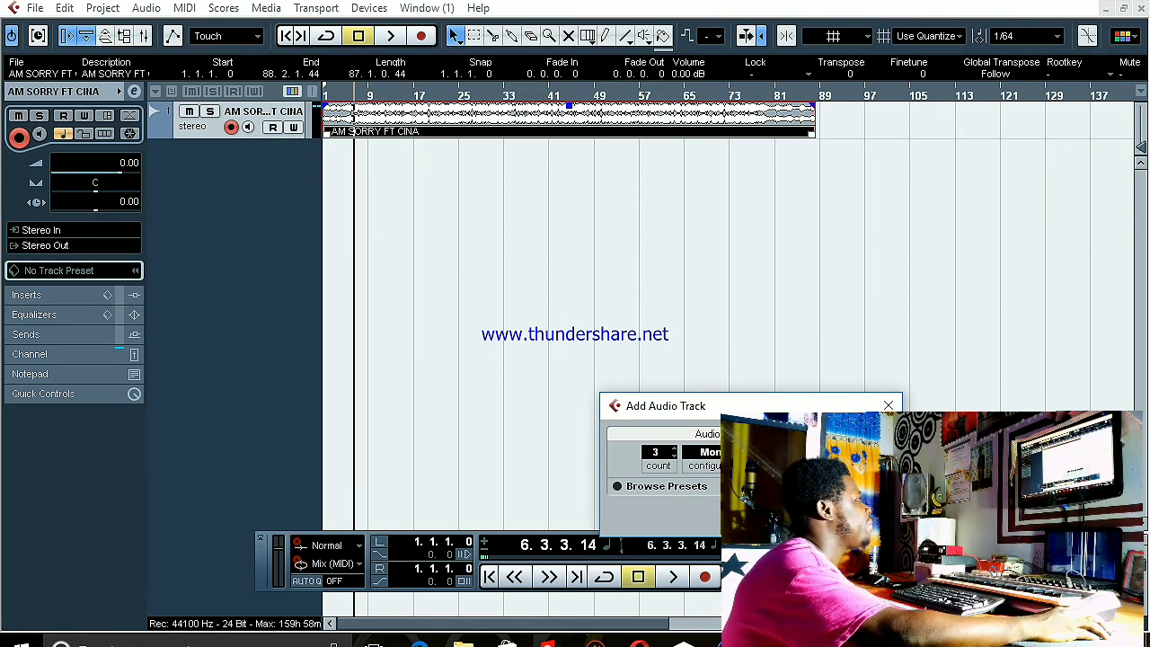
pyautogui.click(711, 456)
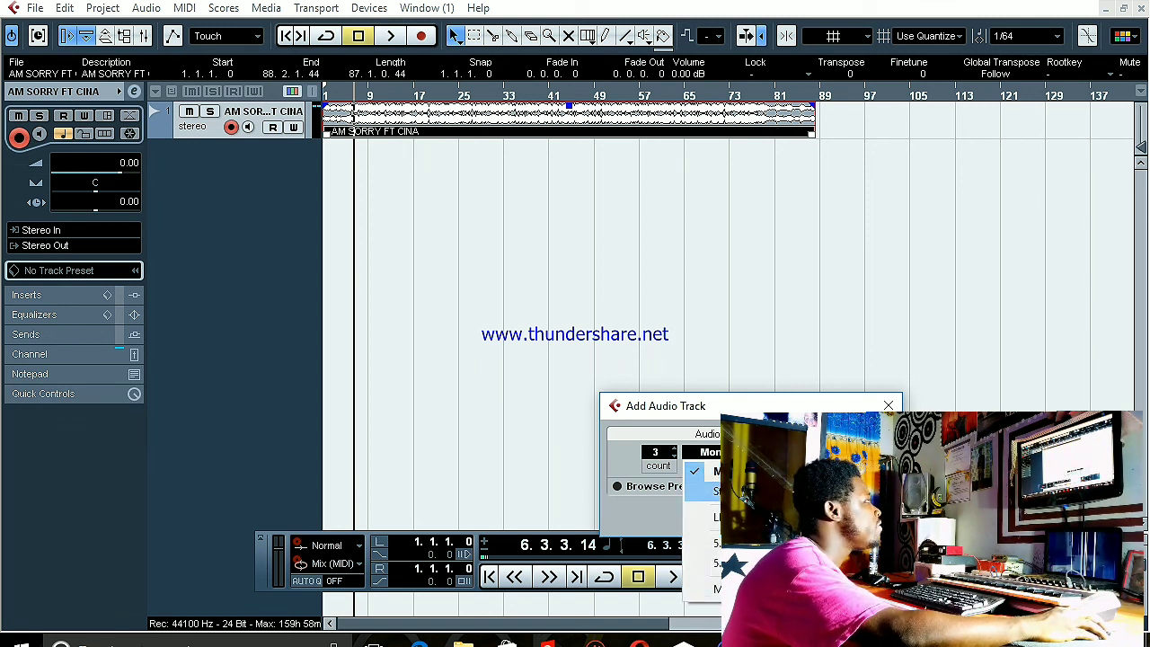
pyautogui.click(706, 490)
pyautogui.click(711, 457)
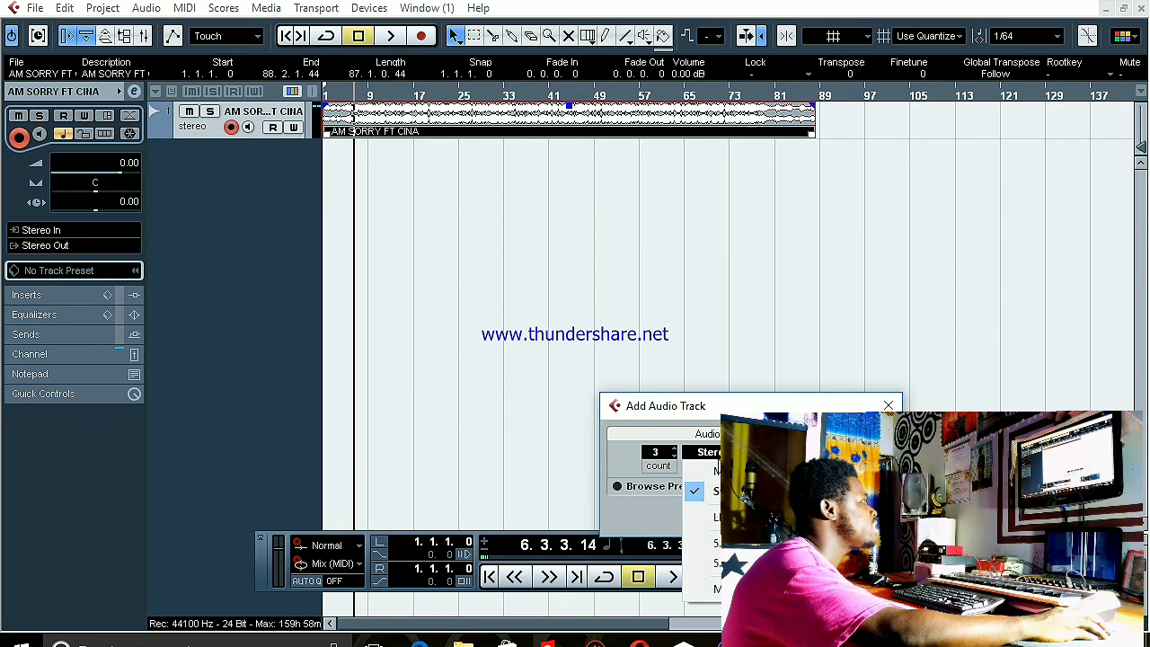
pyautogui.click(705, 474)
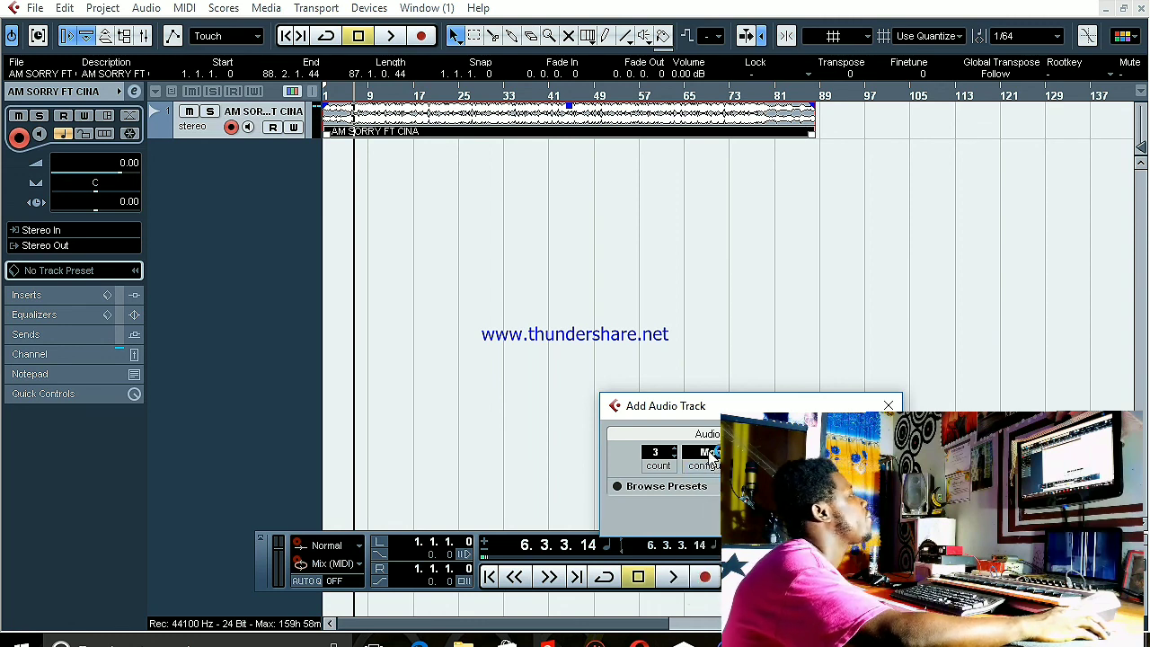
pyautogui.press('Return')
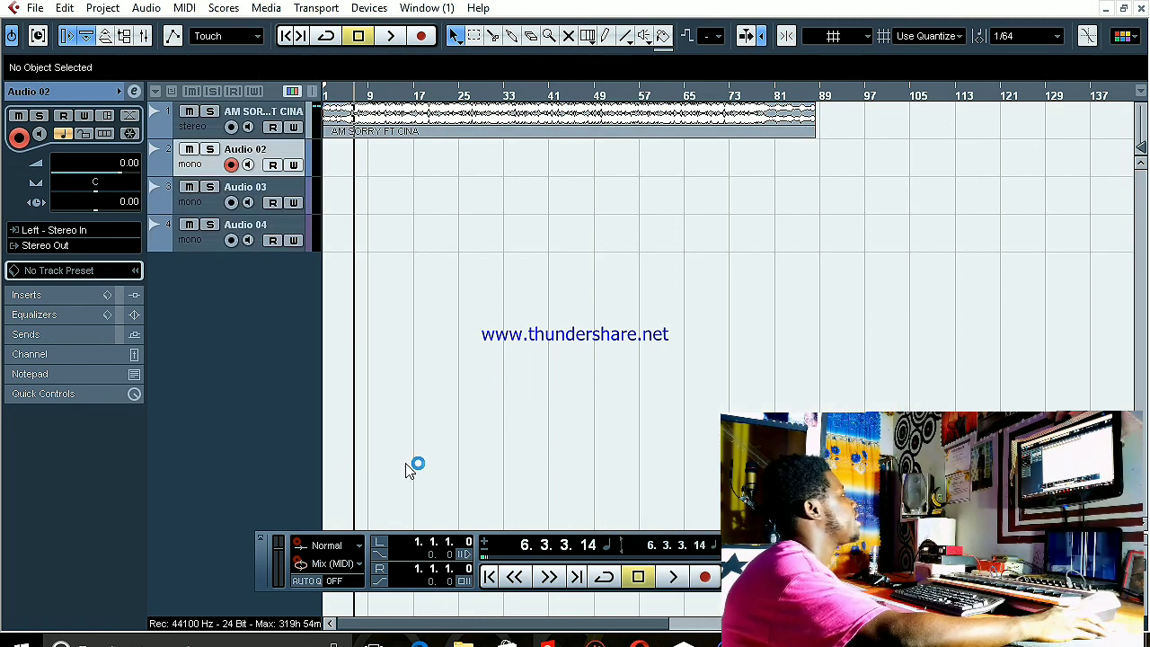